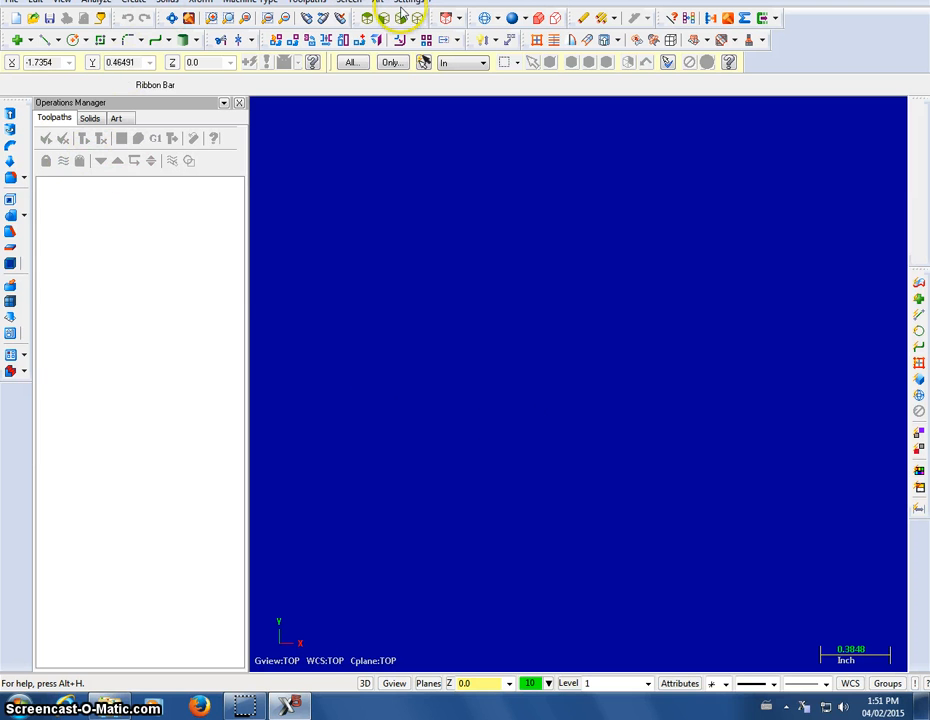
- Move the Mastercam window down from the screen's upper edge and resize it to fill most of the desktop
{"action": "left_click_drag", "start_coordinate": [450, 2], "coordinate": [455, 75]}
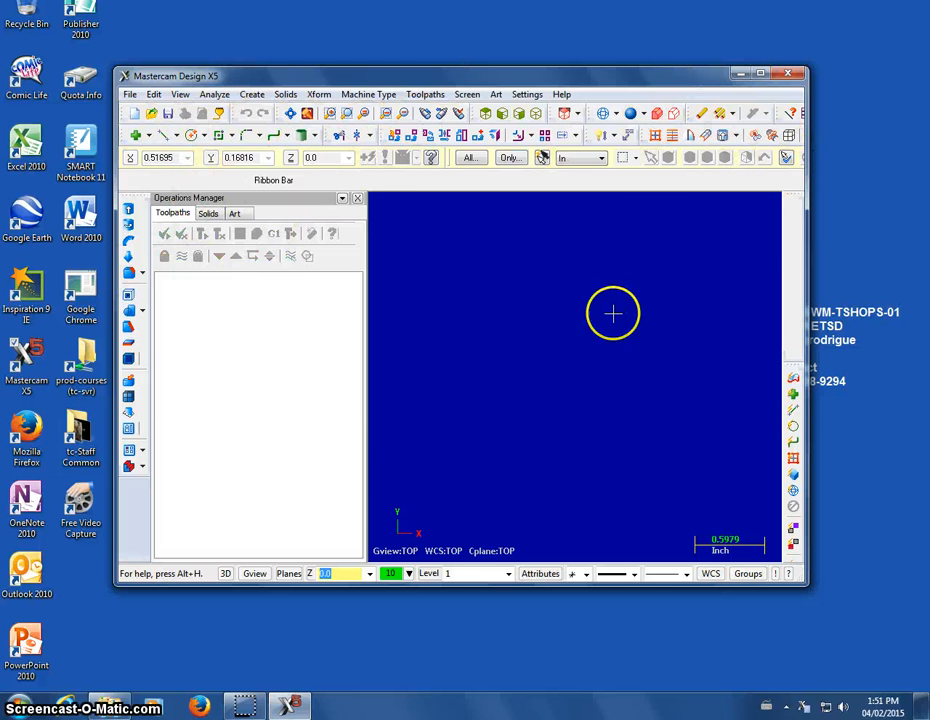
{"action": "left_click_drag", "start_coordinate": [803, 586], "coordinate": [906, 655]}
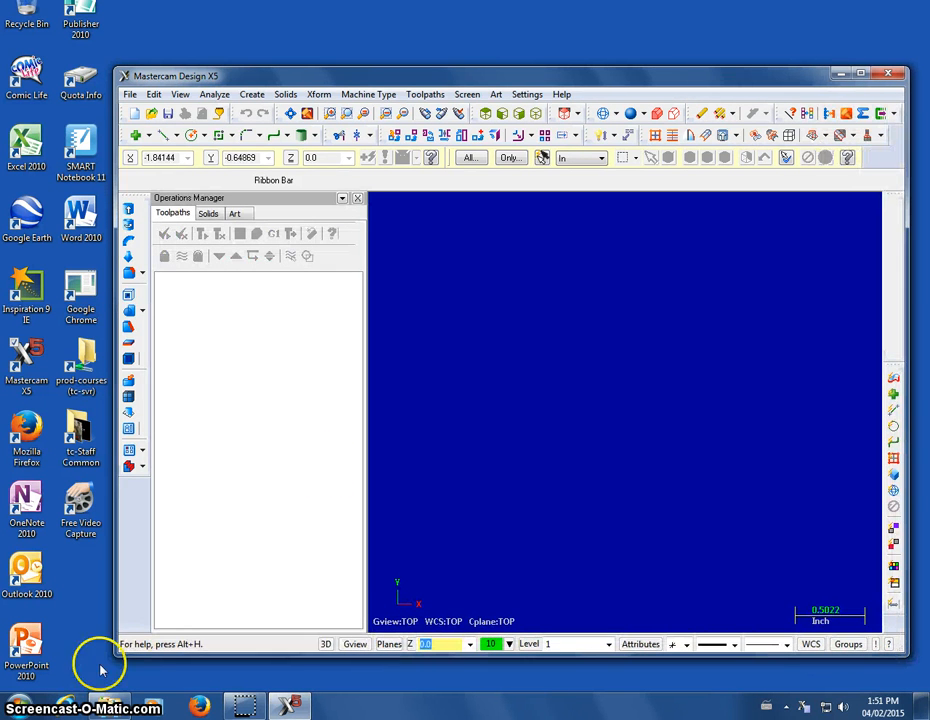
{"action": "left_click_drag", "start_coordinate": [112, 655], "coordinate": [27, 673]}
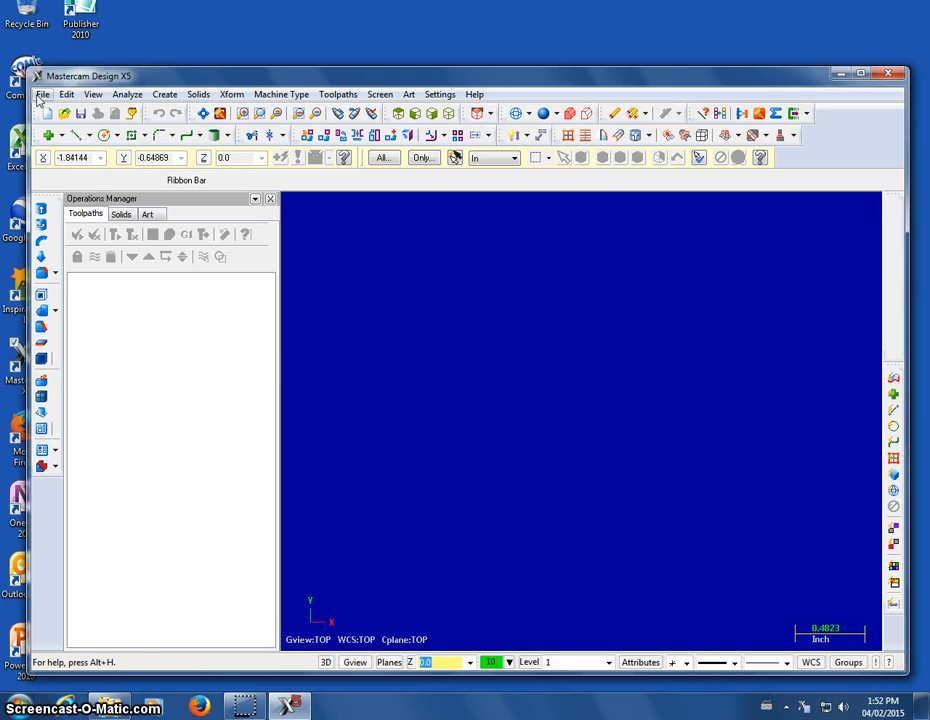
- Save the new drawing in My Documents as CLOCK 3 in the Mastercam X5 file format
{"action": "left_click", "coordinate": [40, 95]}
{"action": "left_click", "coordinate": [68, 221]}
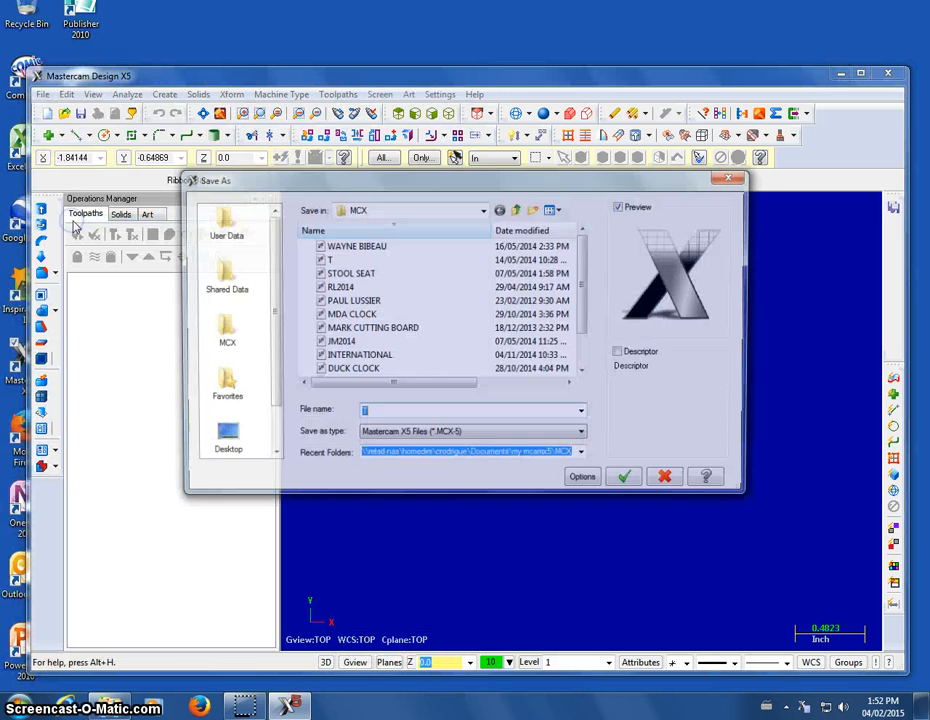
{"action": "left_click", "coordinate": [483, 210]}
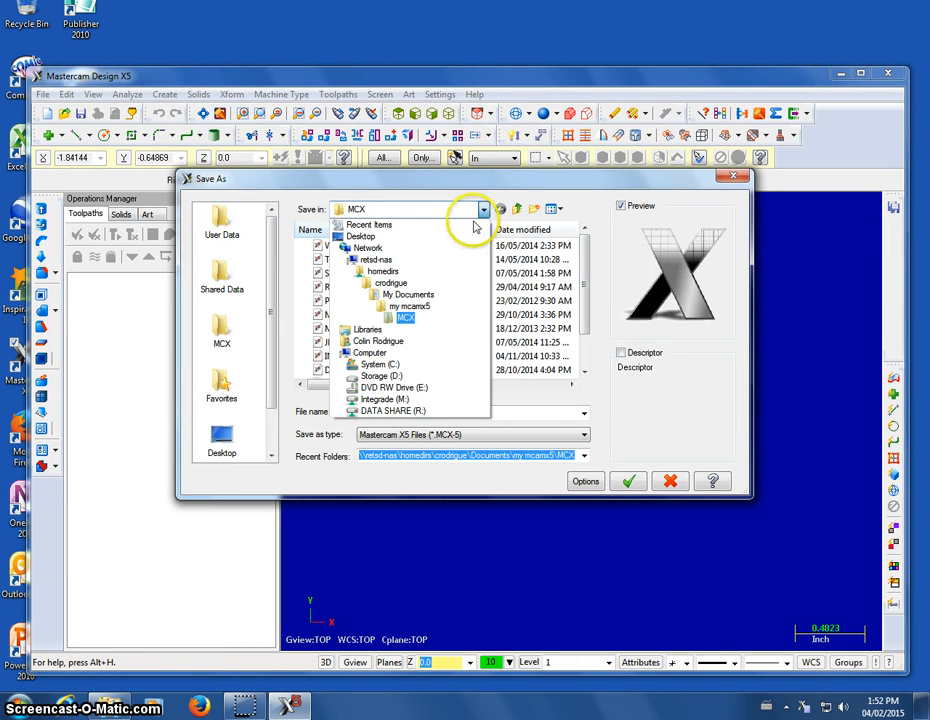
{"action": "left_click", "coordinate": [410, 295]}
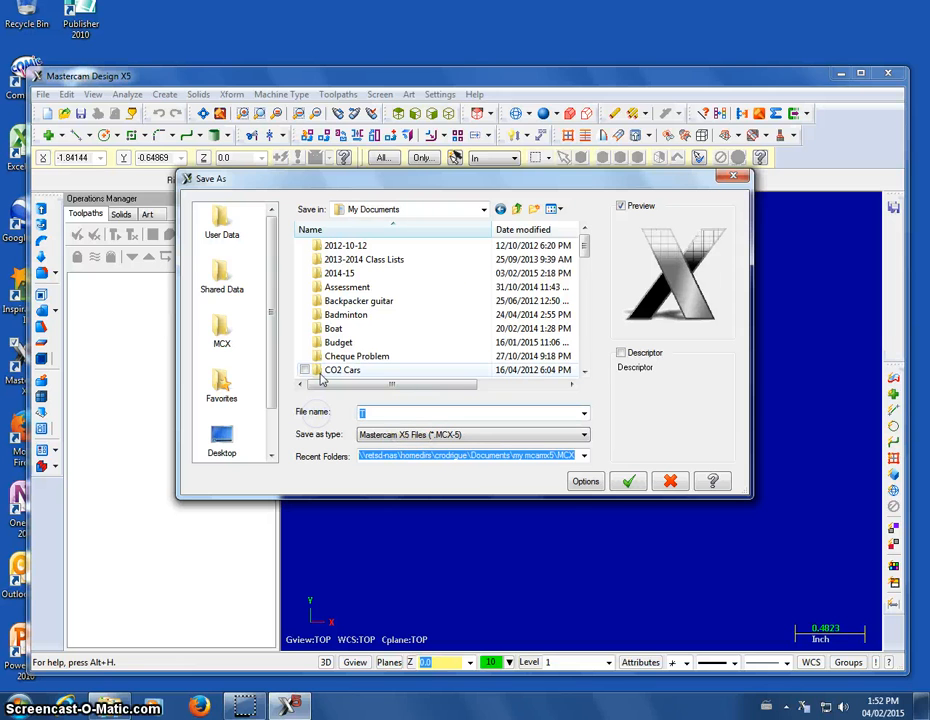
{"action": "type", "text": "CL"}
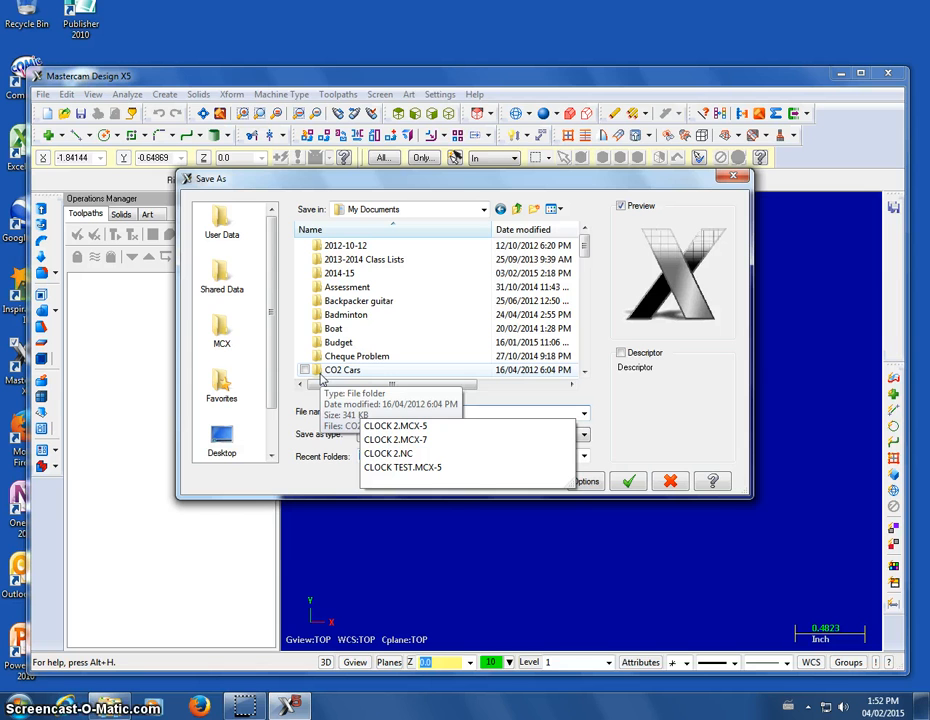
{"action": "type", "text": "ock 3"}
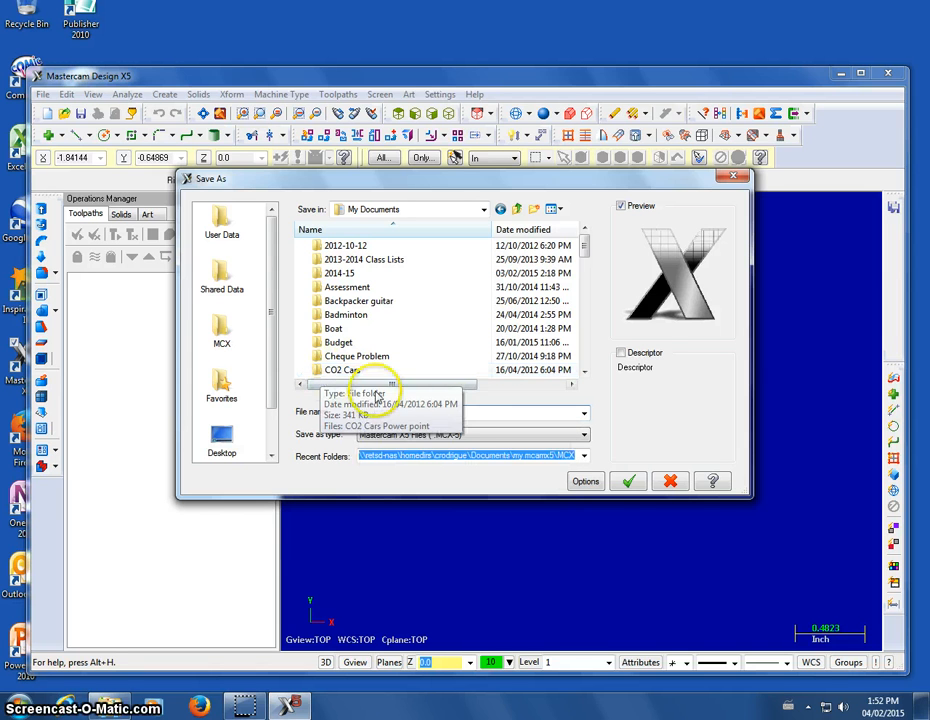
{"action": "left_click", "coordinate": [626, 483]}
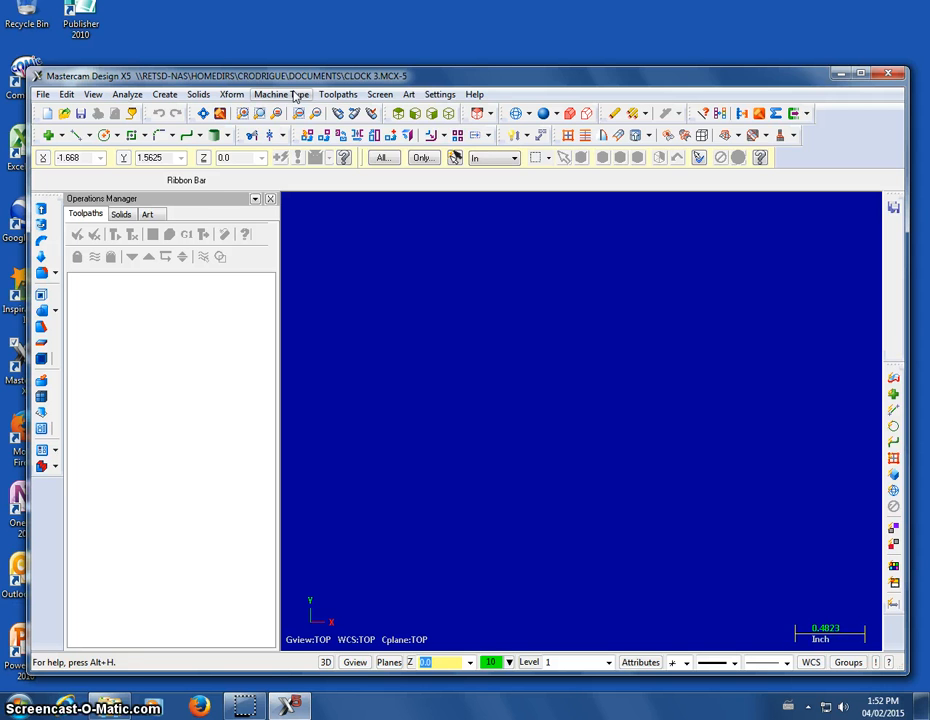
- Set the machine type to the LARKEN CAMTOOL ROUTER.RMD-5 router definition
{"action": "left_click", "coordinate": [296, 95]}
{"action": "mouse_move", "coordinate": [292, 160]}
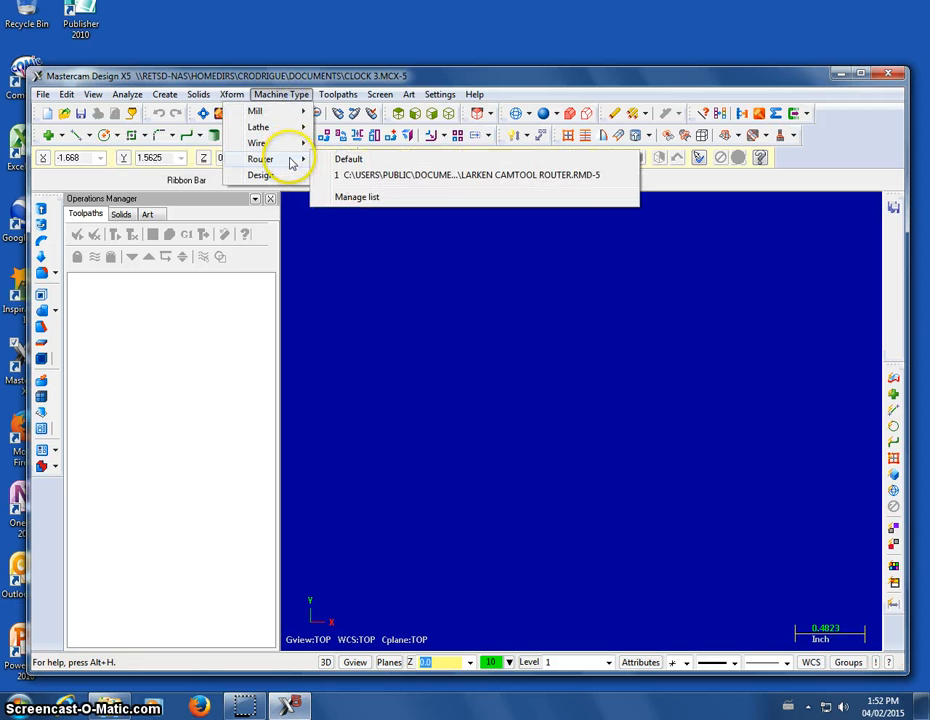
{"action": "left_click", "coordinate": [530, 178]}
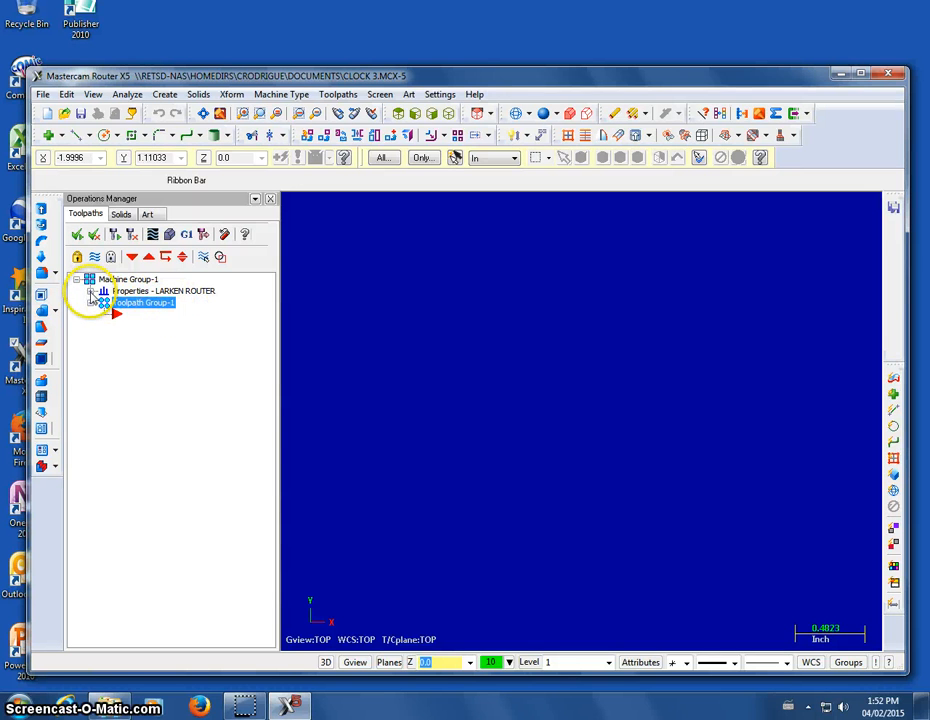
- Set up rectangular stock measuring 13 in X, 13 in Y and 0.5 in Z, with its display enabled
{"action": "left_click", "coordinate": [90, 291]}
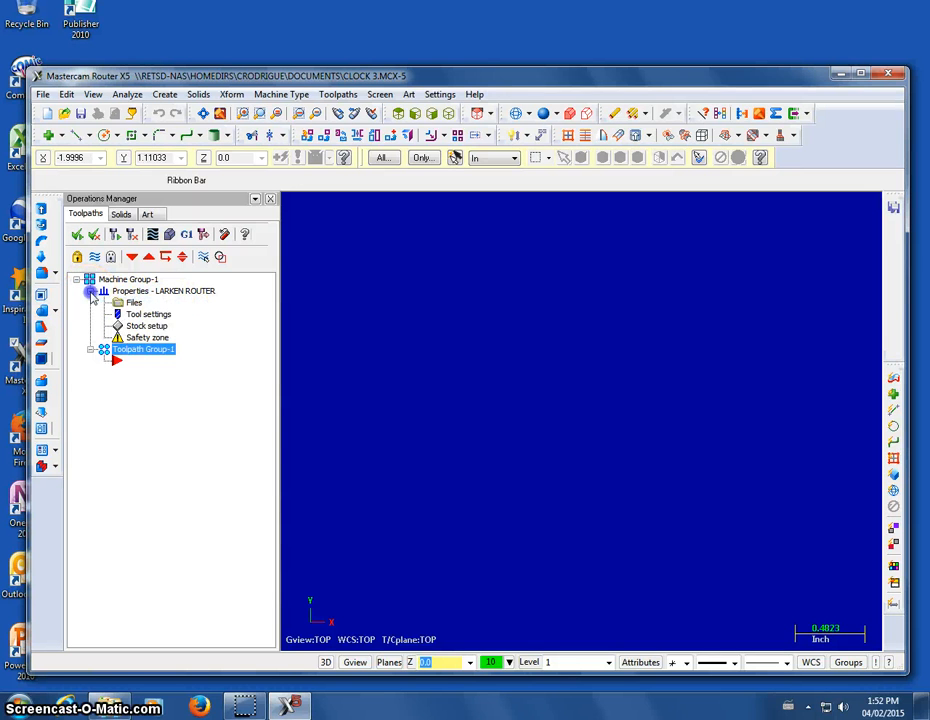
{"action": "left_click", "coordinate": [156, 328]}
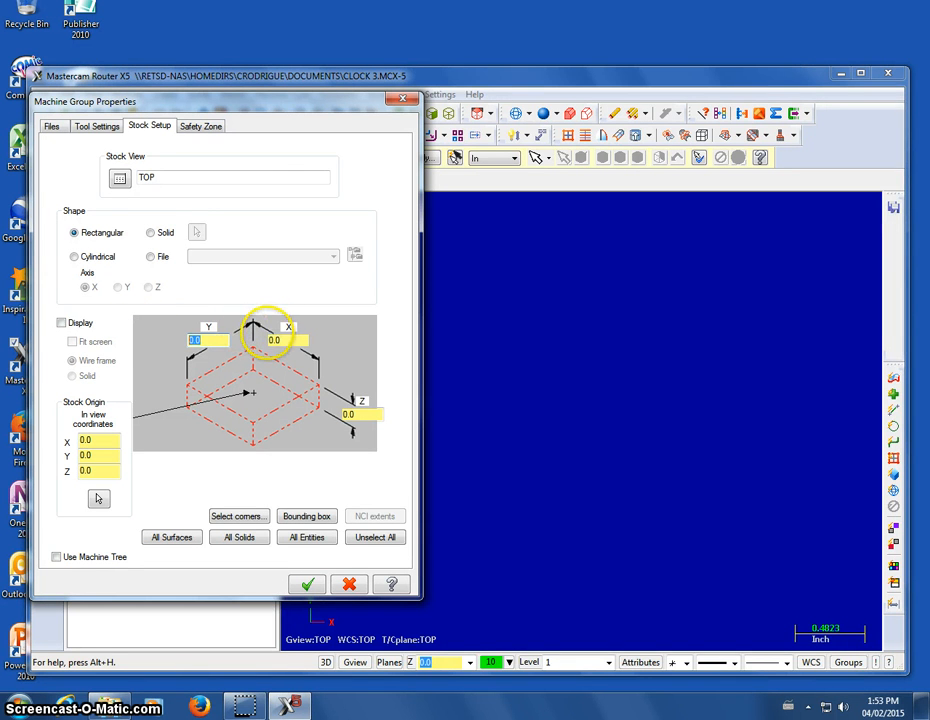
{"action": "type", "text": "13"}
{"action": "left_click", "coordinate": [354, 418]}
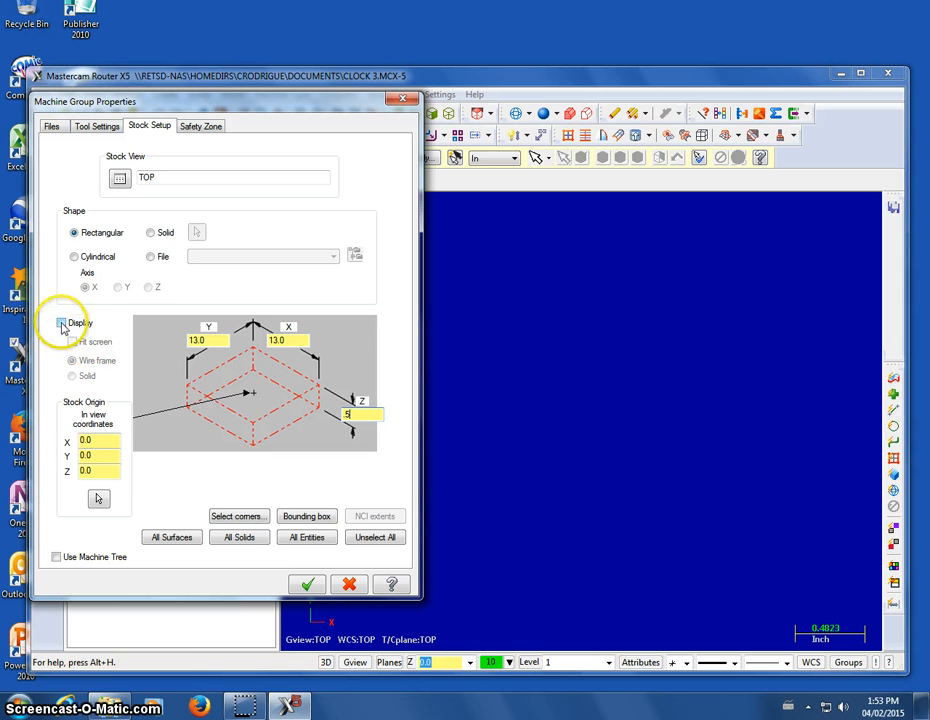
{"action": "left_click", "coordinate": [61, 323]}
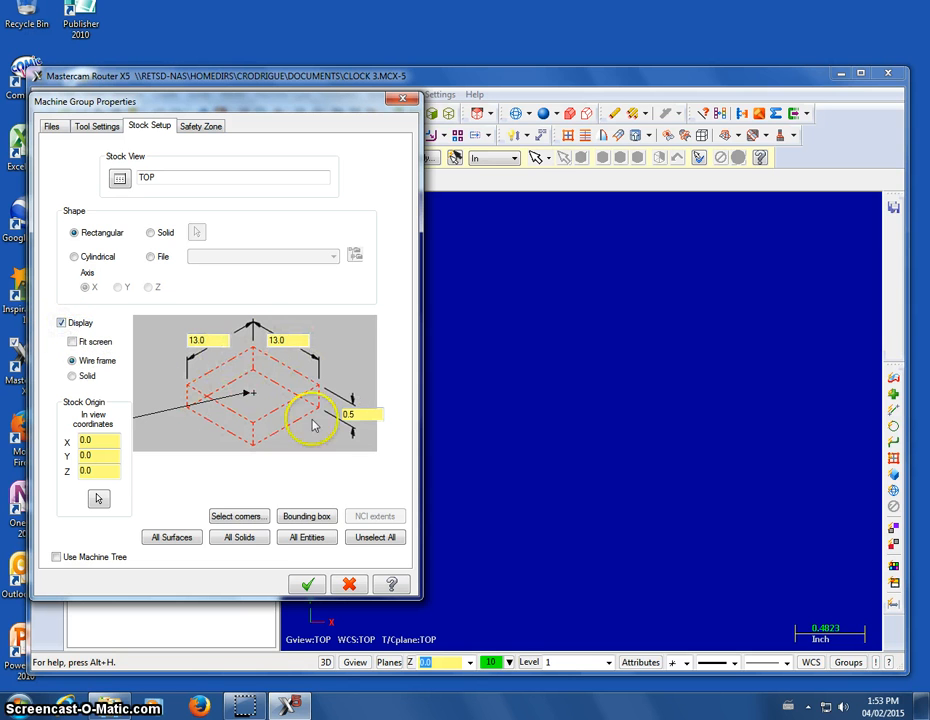
{"action": "left_click", "coordinate": [310, 586]}
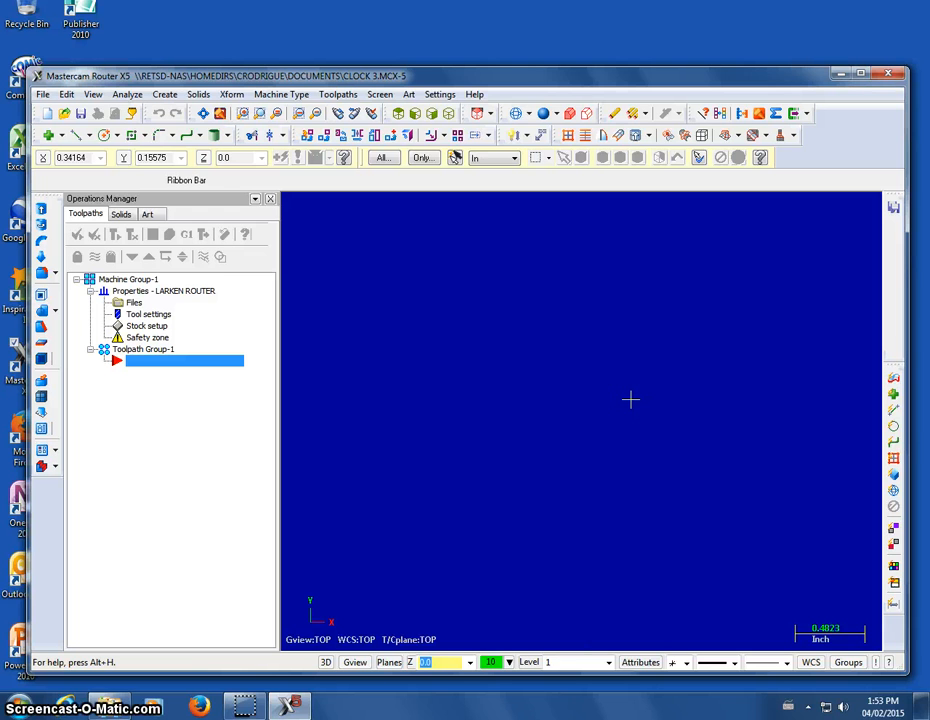
- Show the coordinate axes, check them from a rotated view and restore the top view
{"action": "key", "text": "F9"}
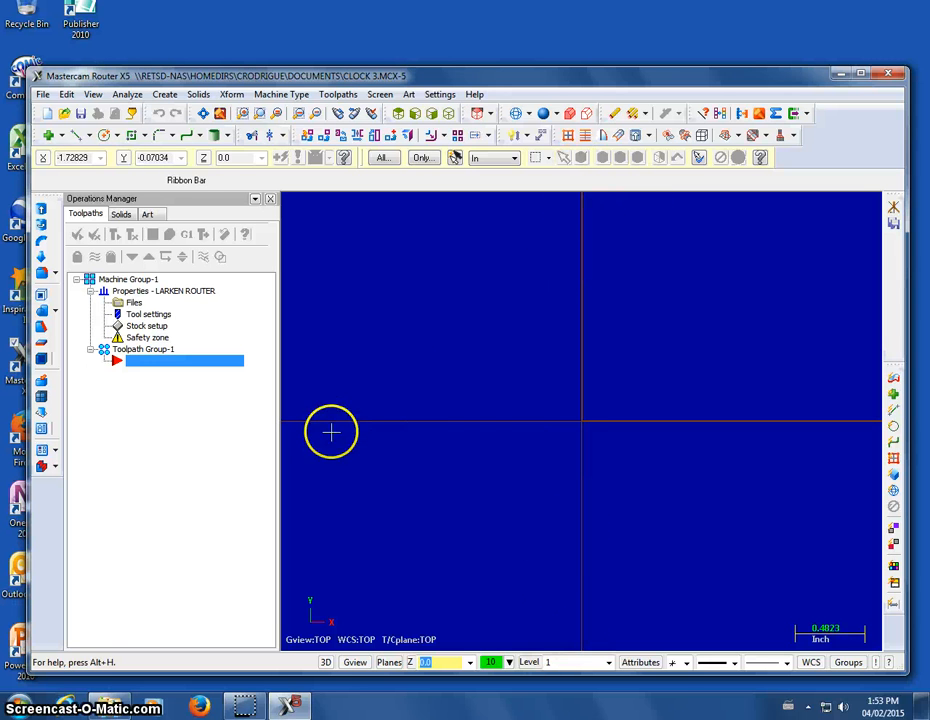
{"action": "middle_click_drag", "start_coordinate": [531, 509], "coordinate": [559, 426]}
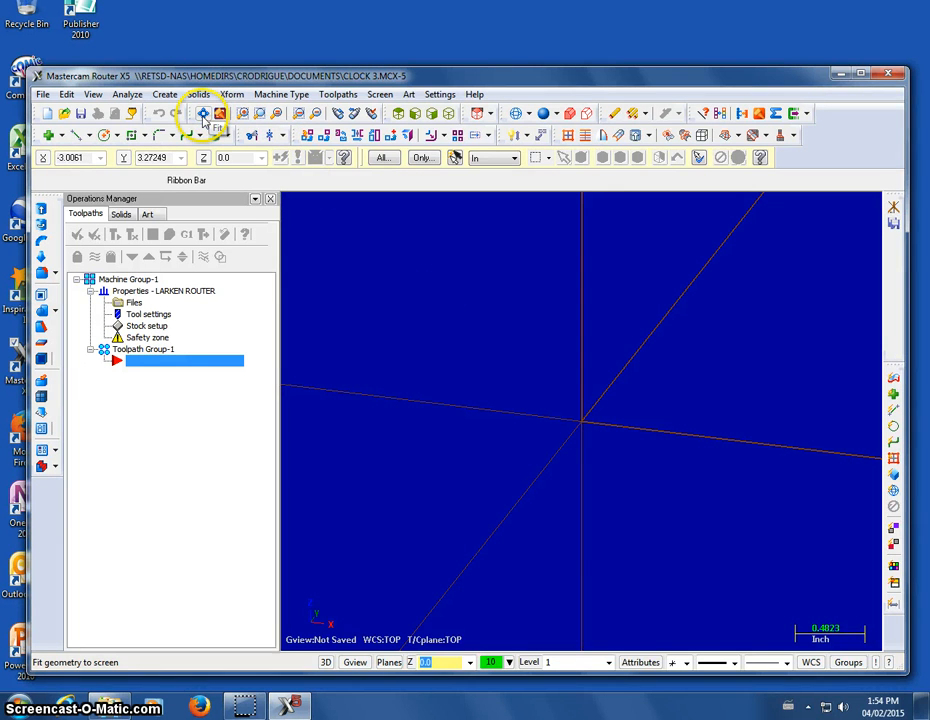
{"action": "mouse_move", "coordinate": [561, 404]}
{"action": "middle_mouse_down"}
{"action": "mouse_move", "coordinate": [519, 430]}
{"action": "mouse_move", "coordinate": [598, 378]}
{"action": "mouse_move", "coordinate": [567, 430]}
{"action": "middle_mouse_up"}
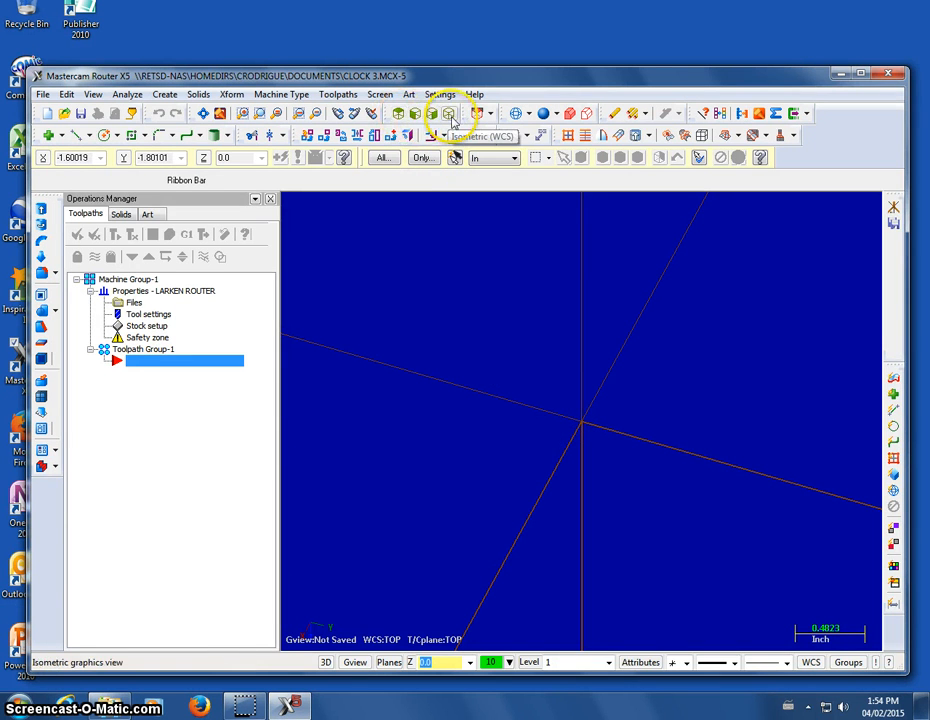
{"action": "left_click", "coordinate": [397, 116]}
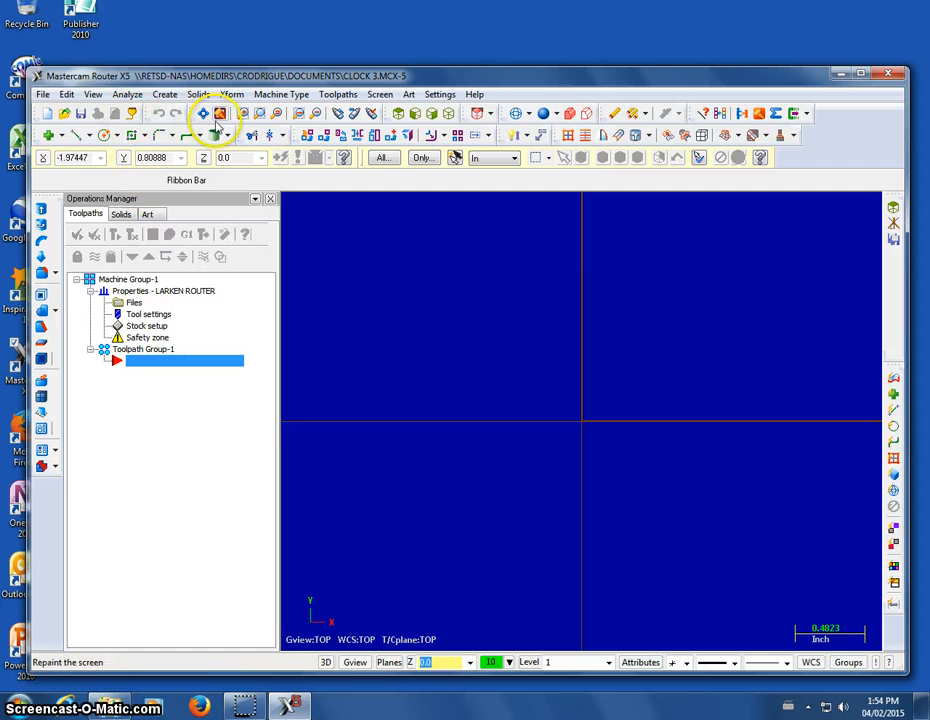
- Draw a 12-inch-diameter circle centred on the origin, fit it with the stock in view, and save the file
{"action": "left_click", "coordinate": [104, 140]}
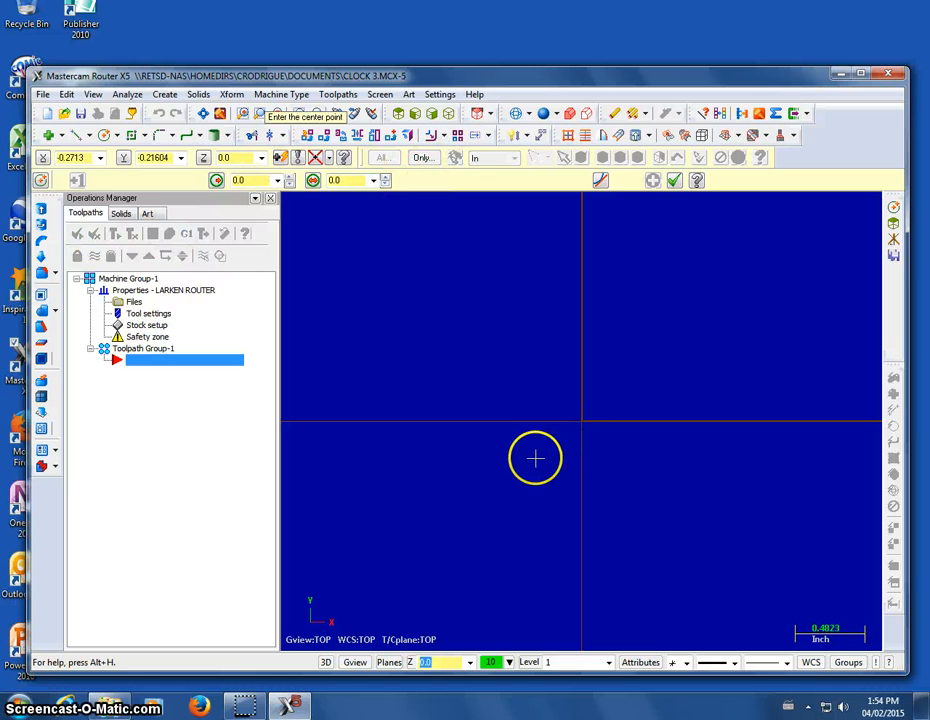
{"action": "left_click", "coordinate": [584, 423]}
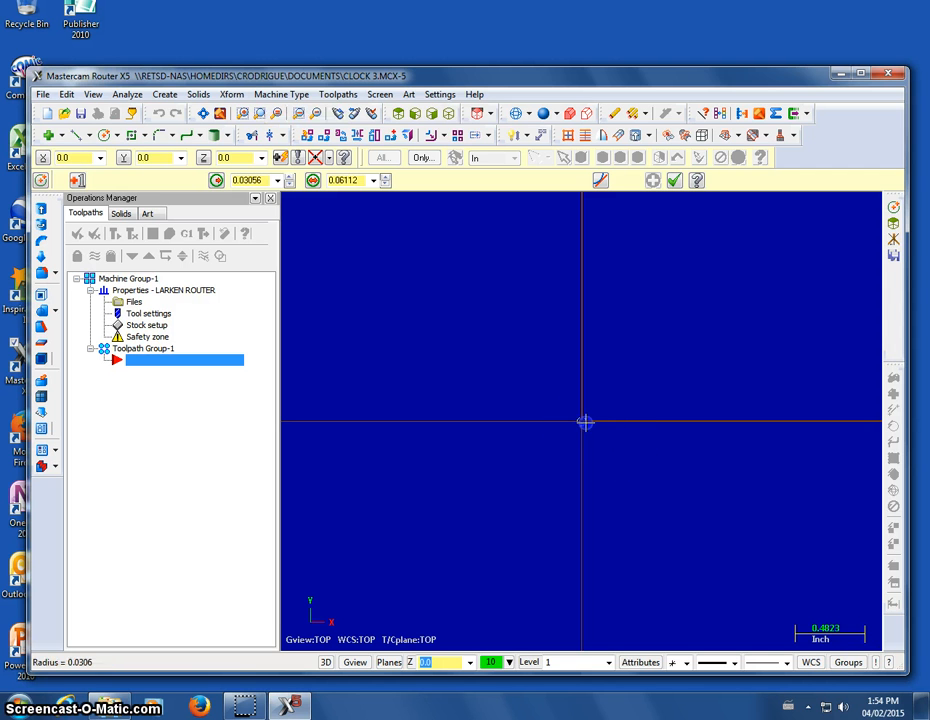
{"action": "left_click", "coordinate": [449, 273]}
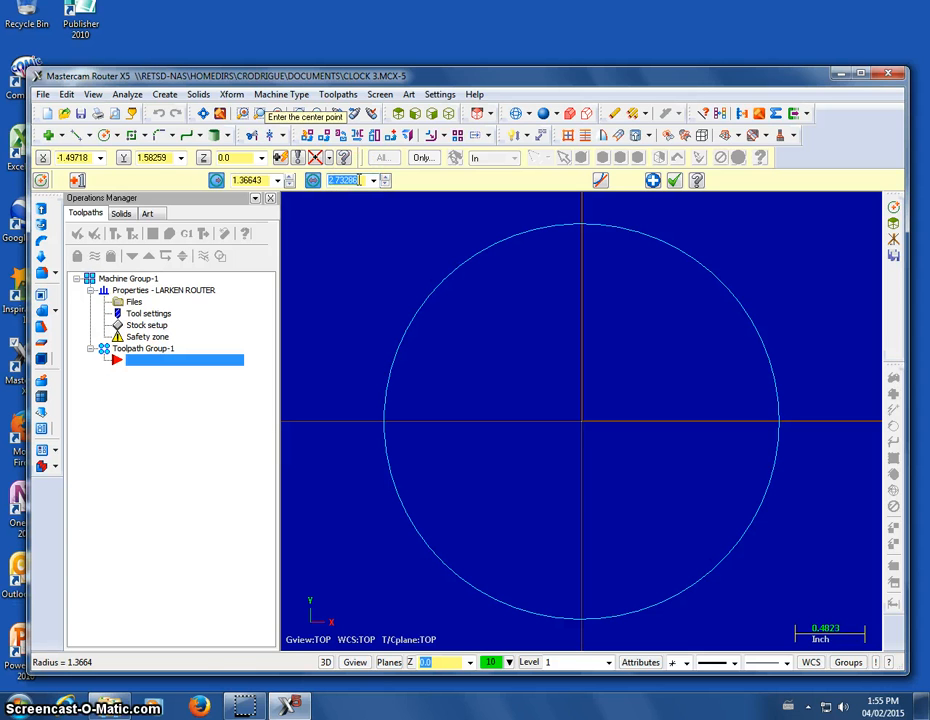
{"action": "left_click", "coordinate": [676, 182]}
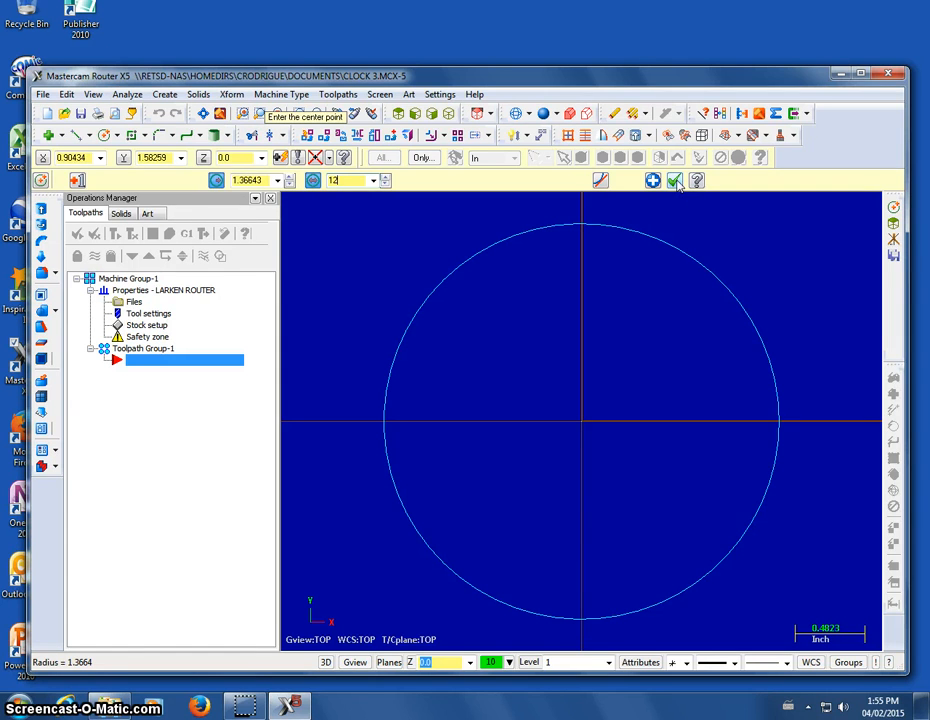
{"action": "left_click", "coordinate": [676, 181]}
{"action": "left_click", "coordinate": [624, 297]}
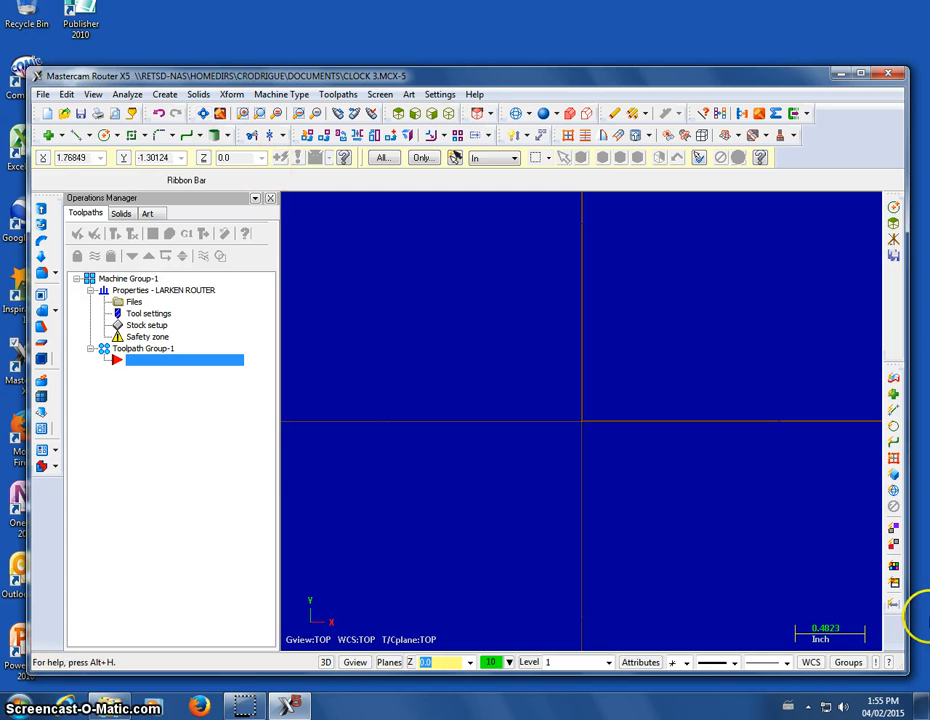
{"action": "left_click", "coordinate": [202, 117]}
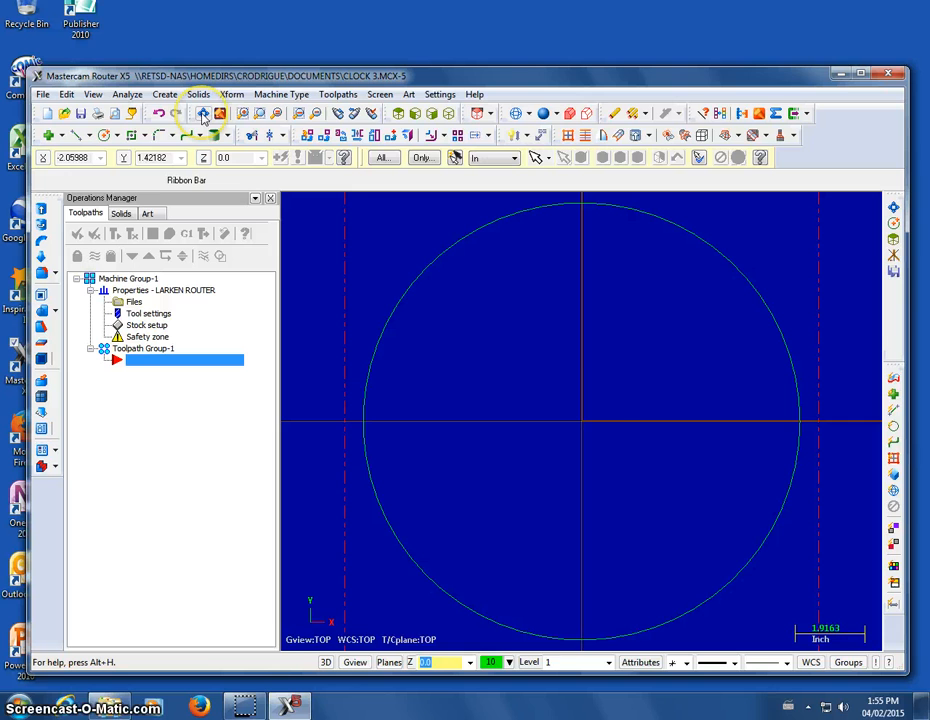
{"action": "scroll", "coordinate": [620, 418], "scroll_direction": "down", "scroll_amount": 1}
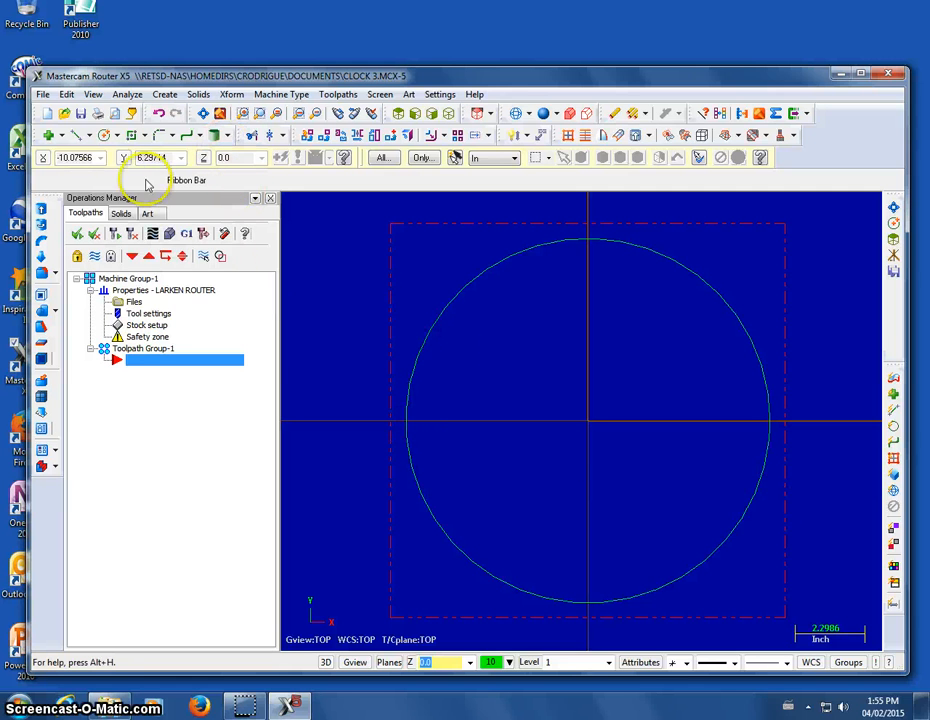
{"action": "left_click", "coordinate": [81, 114]}
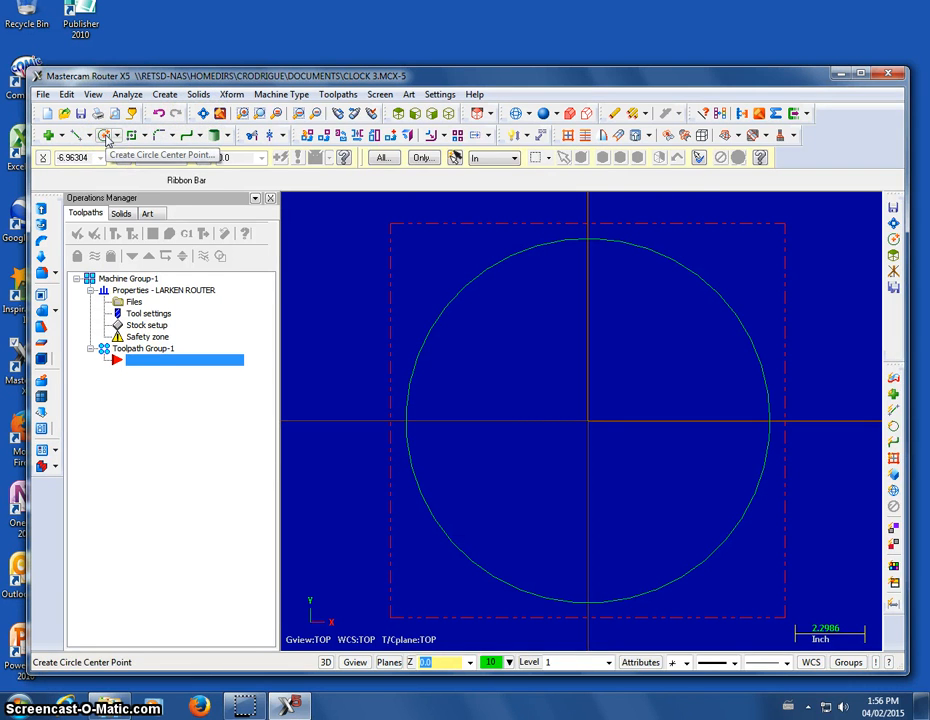
- Draw a second circle centred on the origin just inside the 12-inch circle, with a diameter slightly over 11 inches
{"action": "left_click", "coordinate": [106, 137]}
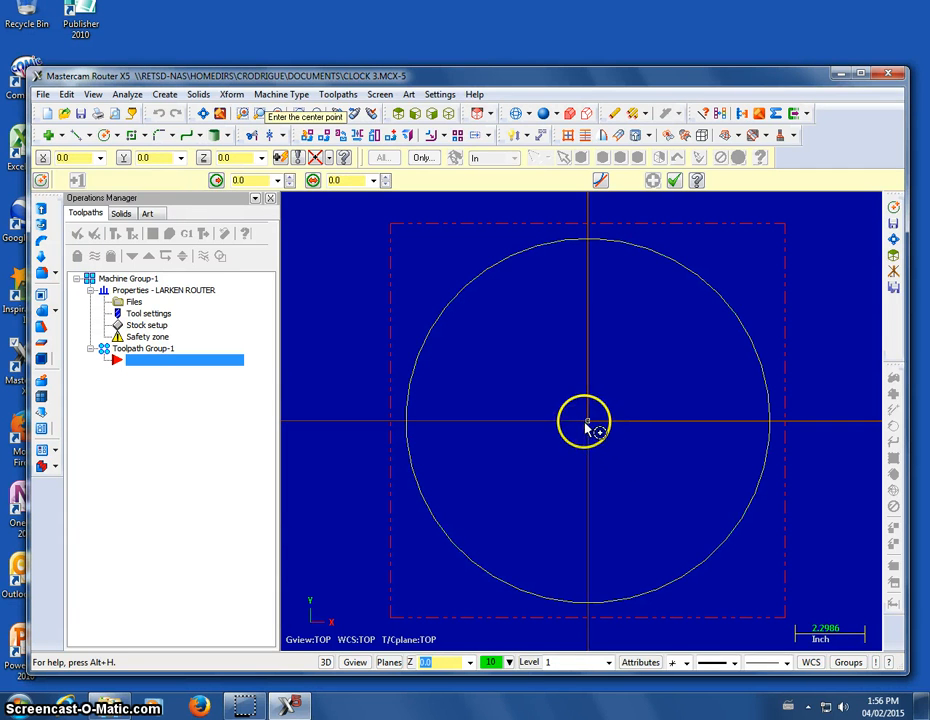
{"action": "left_click", "coordinate": [588, 422]}
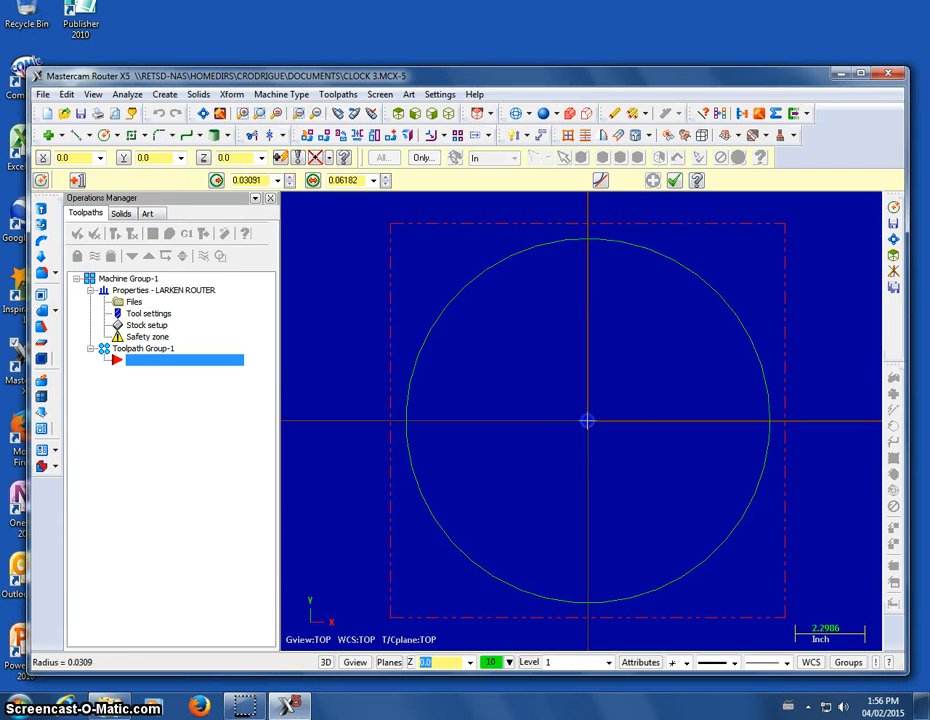
{"action": "left_click", "coordinate": [492, 277]}
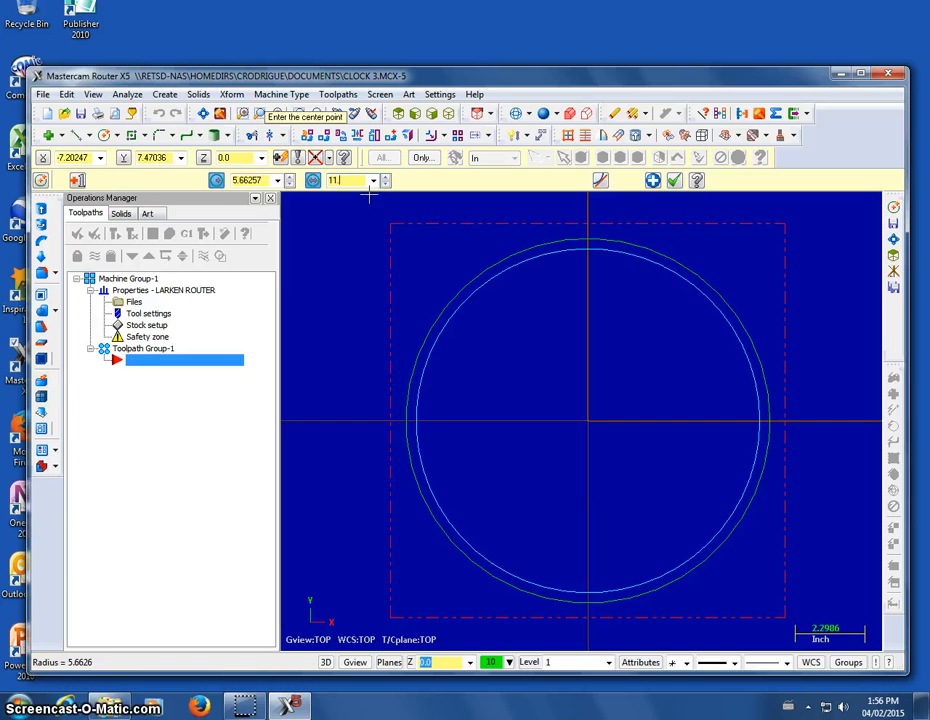
{"action": "left_click", "coordinate": [652, 181]}
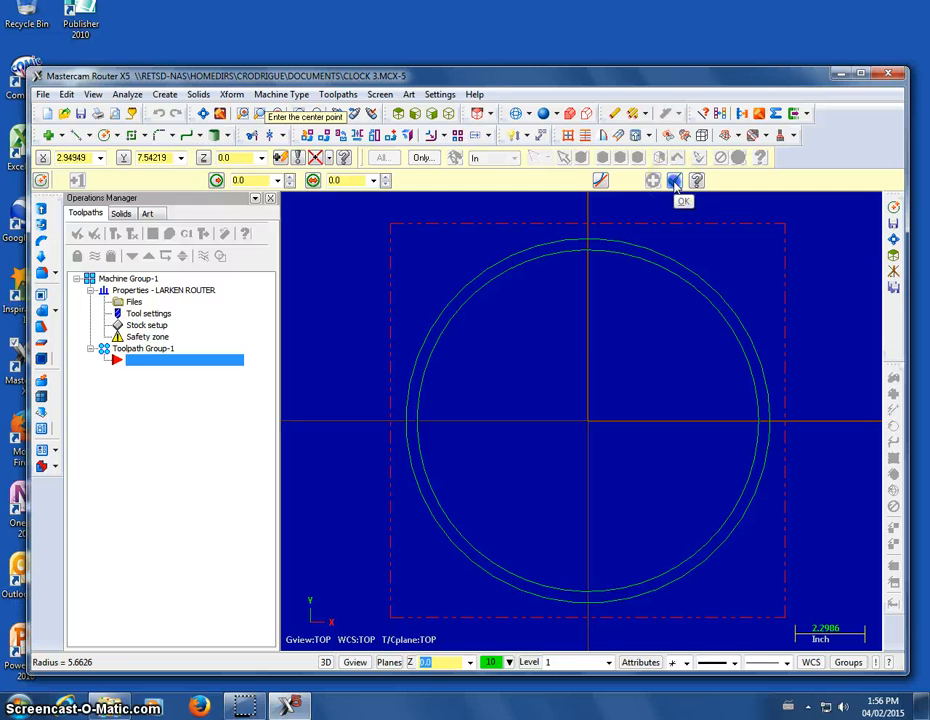
{"action": "left_click", "coordinate": [675, 181]}
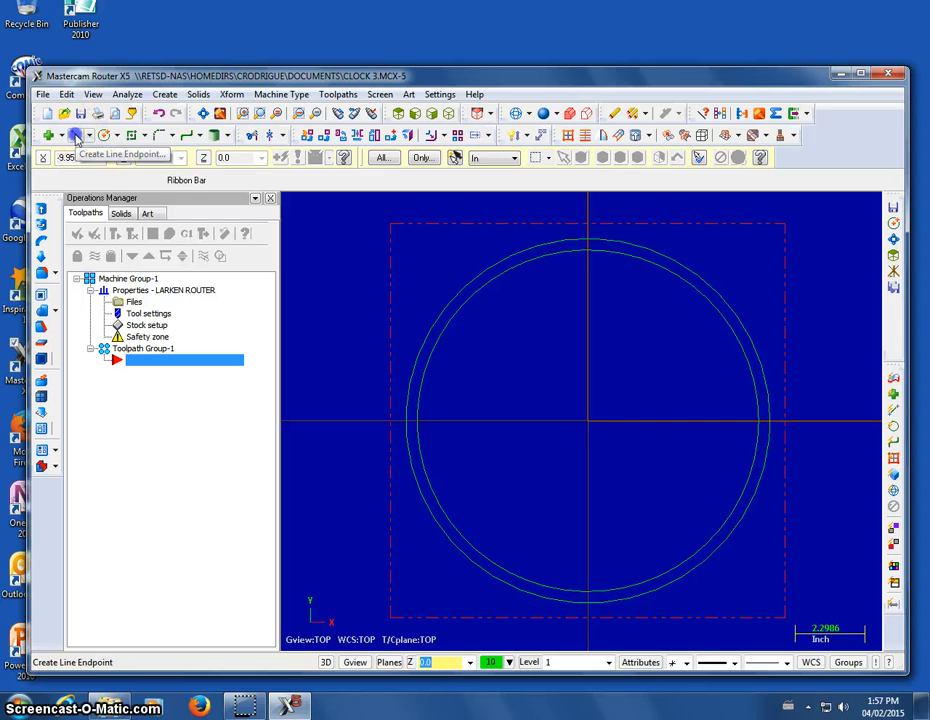
- Draw a line about 8.2 in long from the origin at 30 degrees, extending past both circles
{"action": "left_click", "coordinate": [76, 136]}
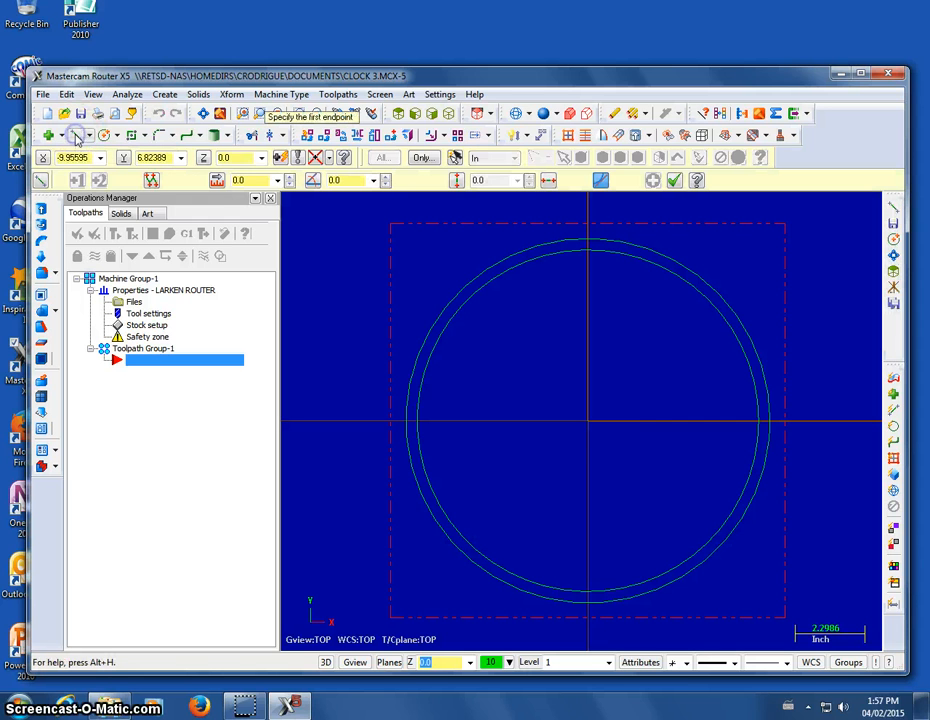
{"action": "left_click", "coordinate": [588, 420]}
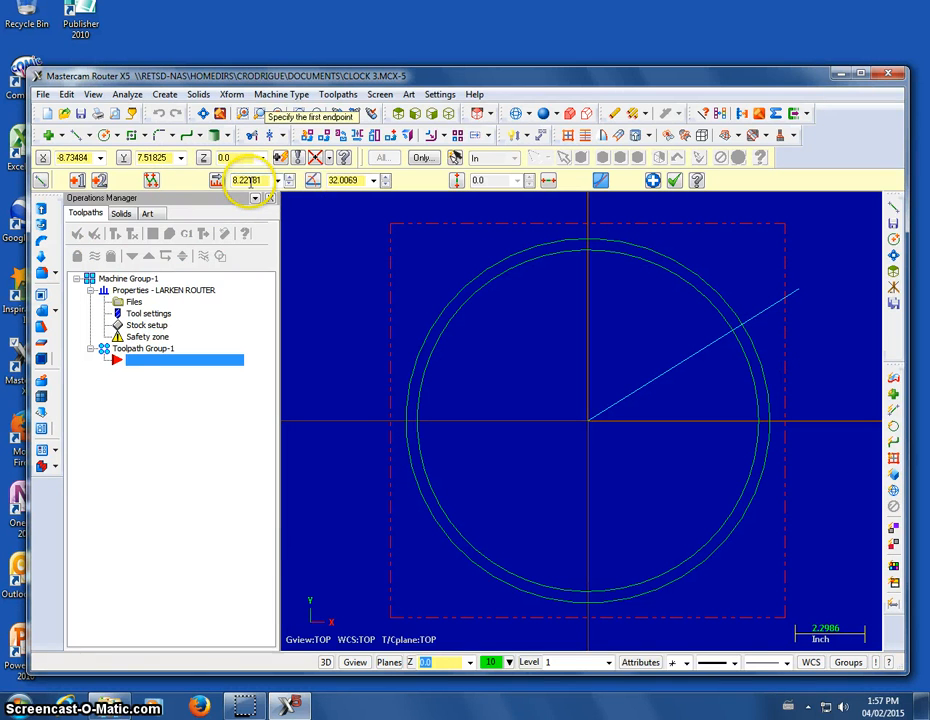
{"action": "left_click", "coordinate": [345, 180]}
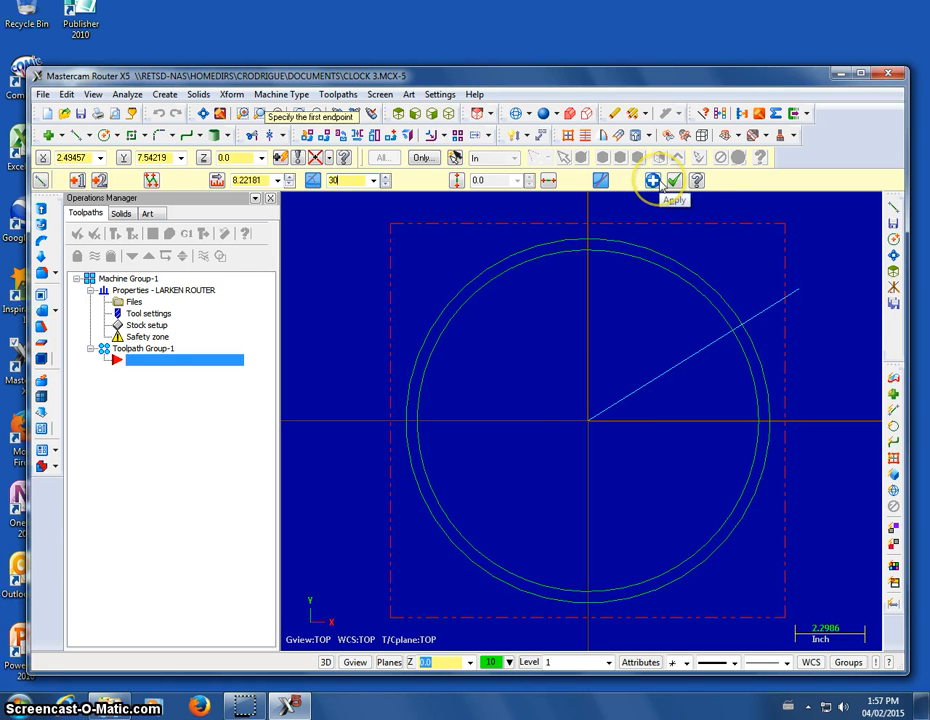
{"action": "left_click", "coordinate": [655, 182]}
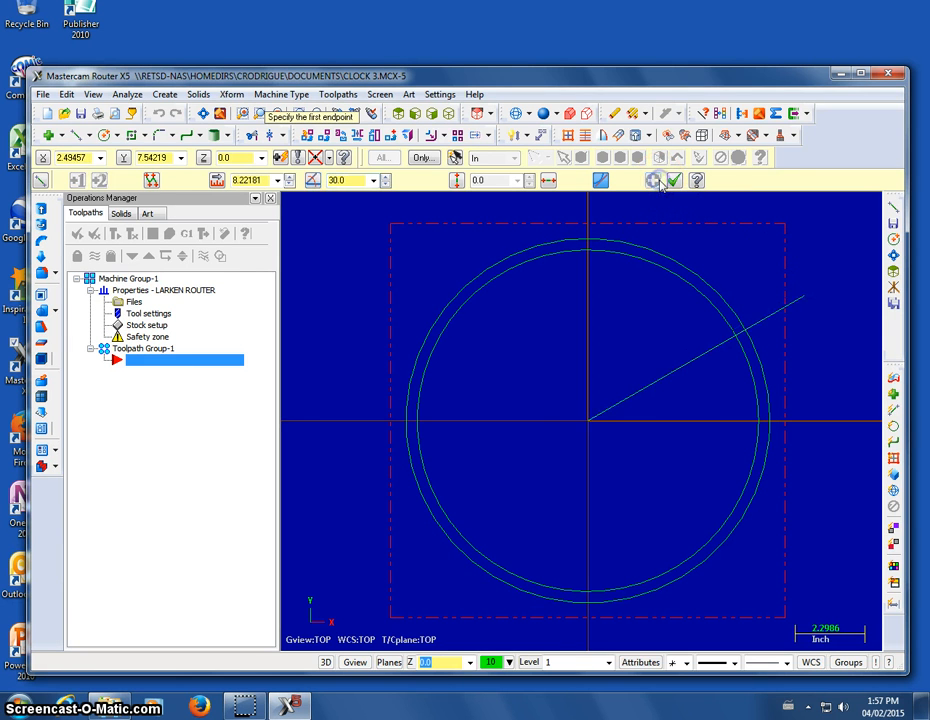
- Draw a line about 7.75 in long from the origin at 60 degrees, extending past both circles
{"action": "left_click", "coordinate": [590, 422]}
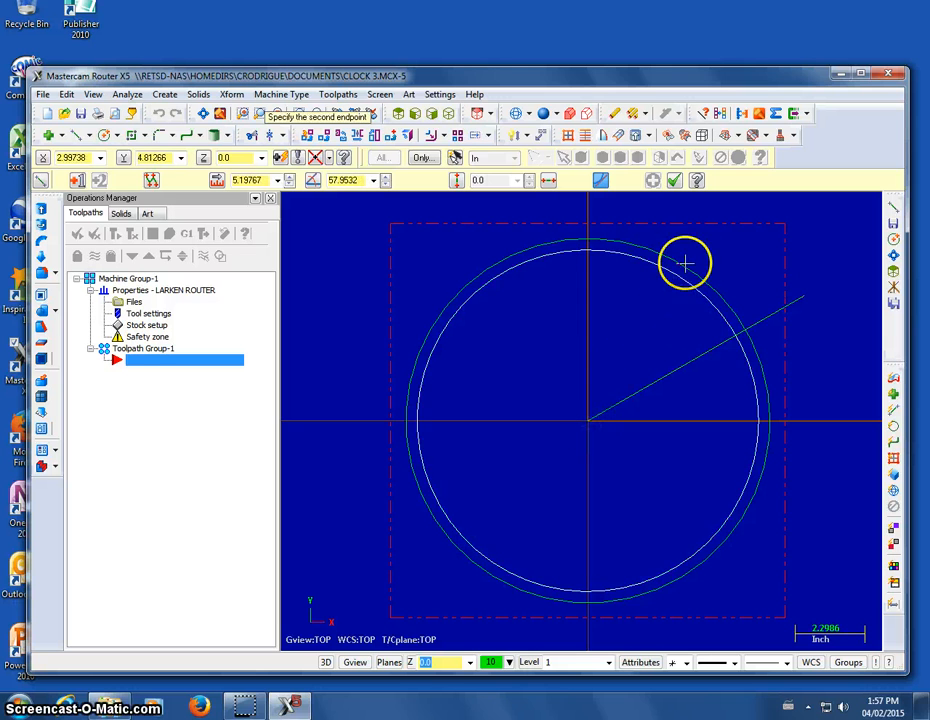
{"action": "left_click", "coordinate": [690, 211]}
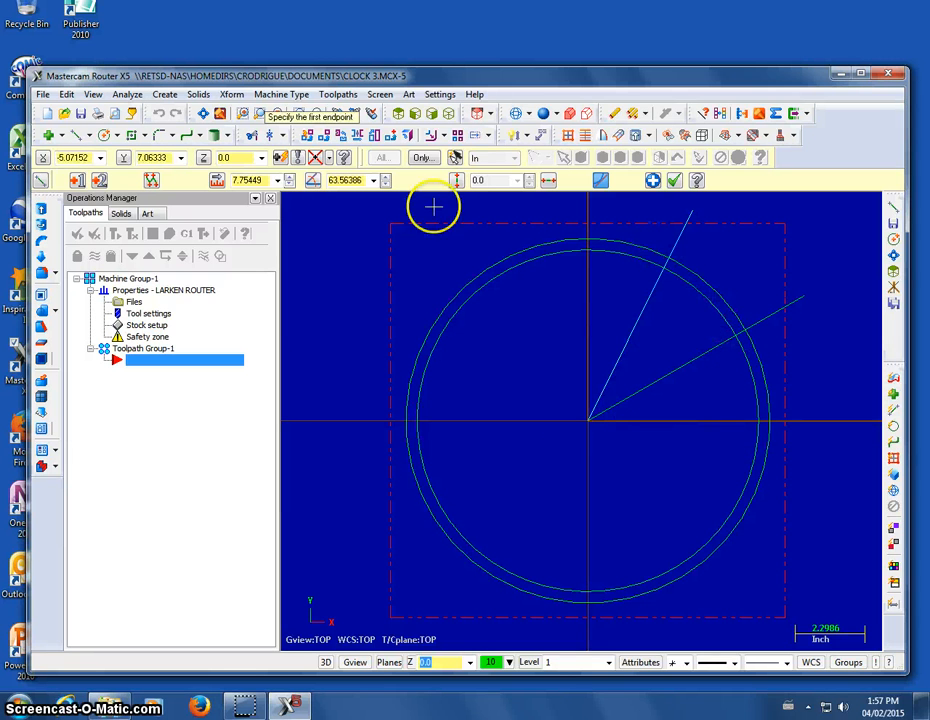
{"action": "left_click", "coordinate": [345, 180]}
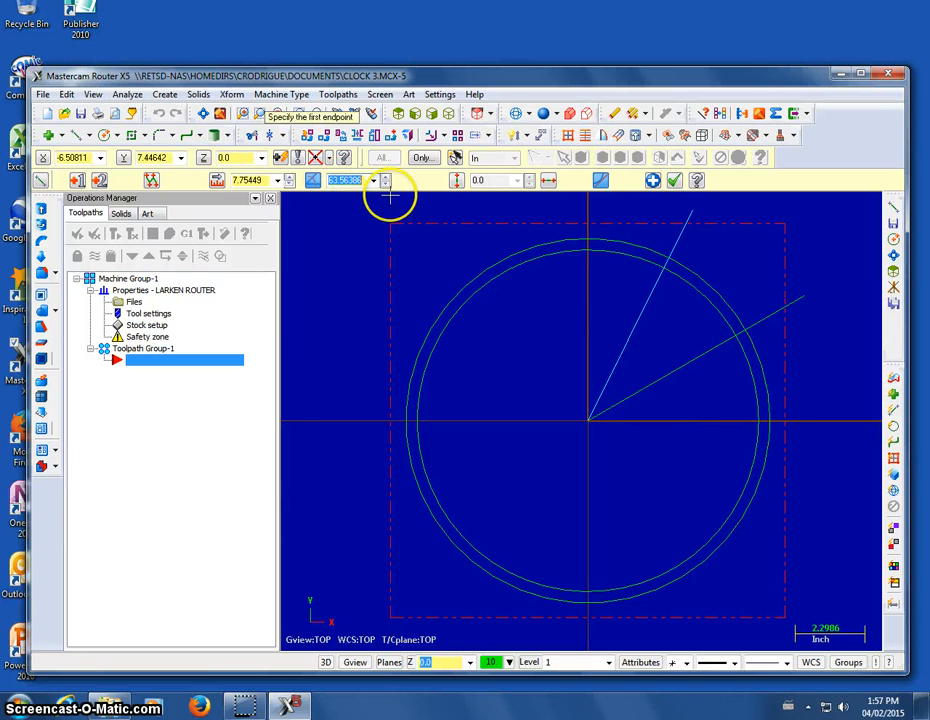
{"action": "left_click", "coordinate": [652, 180]}
- Draw a line about 7.4 in long from the origin at 120 degrees, extending past both circles
{"action": "left_click", "coordinate": [589, 421]}
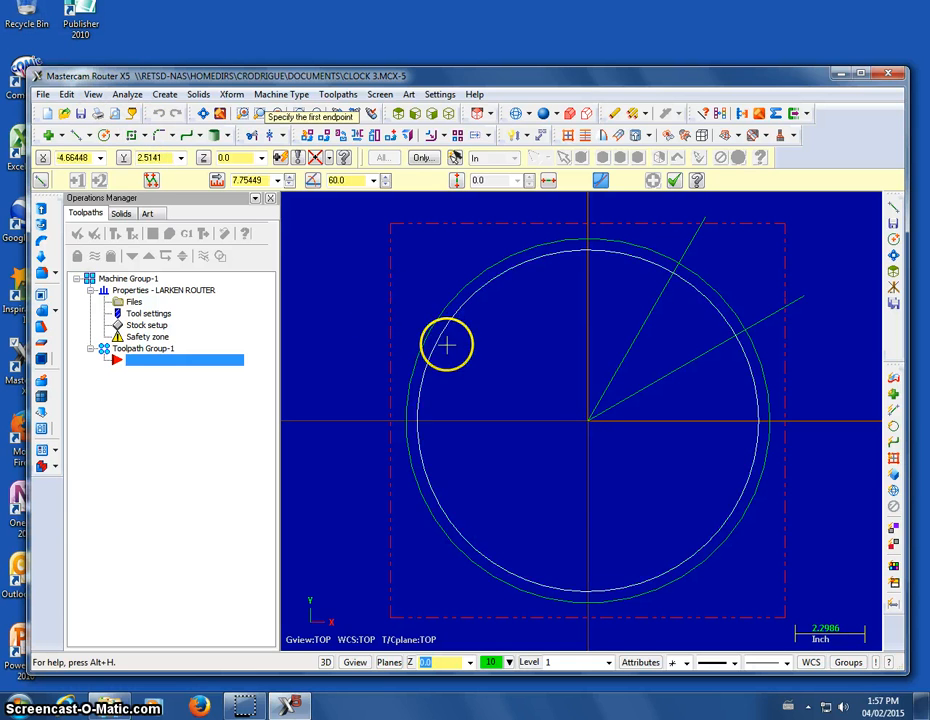
{"action": "left_click", "coordinate": [590, 422]}
{"action": "left_click", "coordinate": [590, 421]}
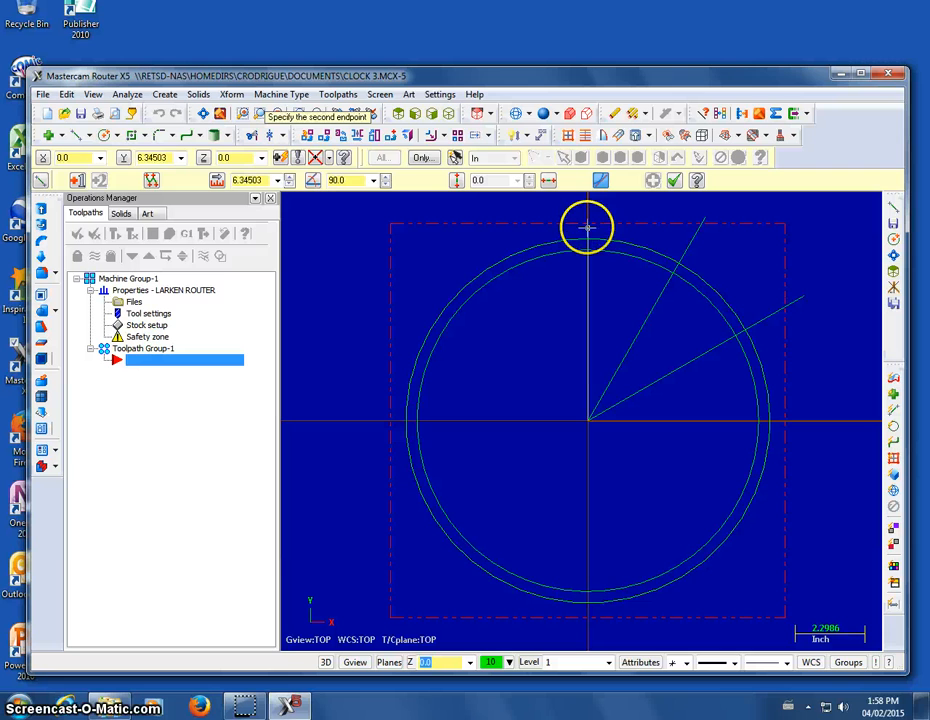
{"action": "left_click", "coordinate": [485, 222]}
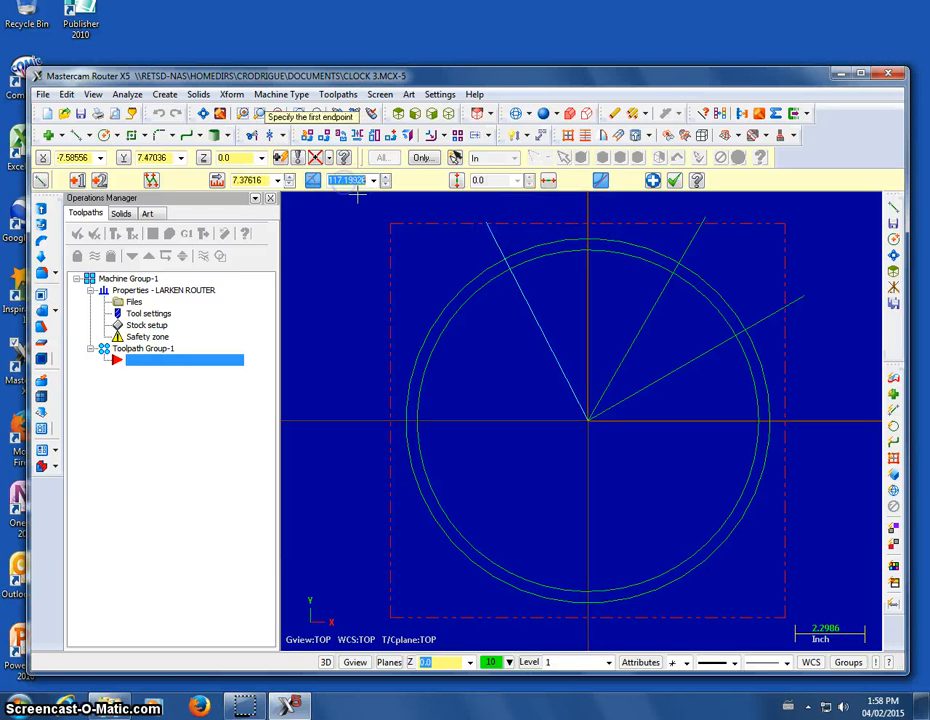
{"action": "type", "text": "120"}
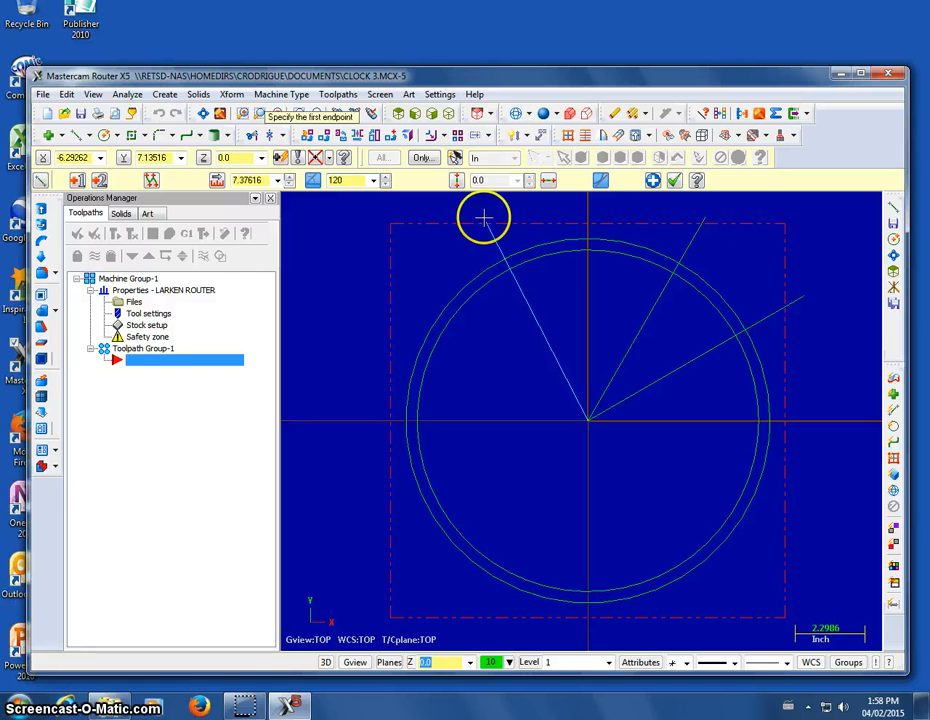
{"action": "left_click", "coordinate": [653, 180]}
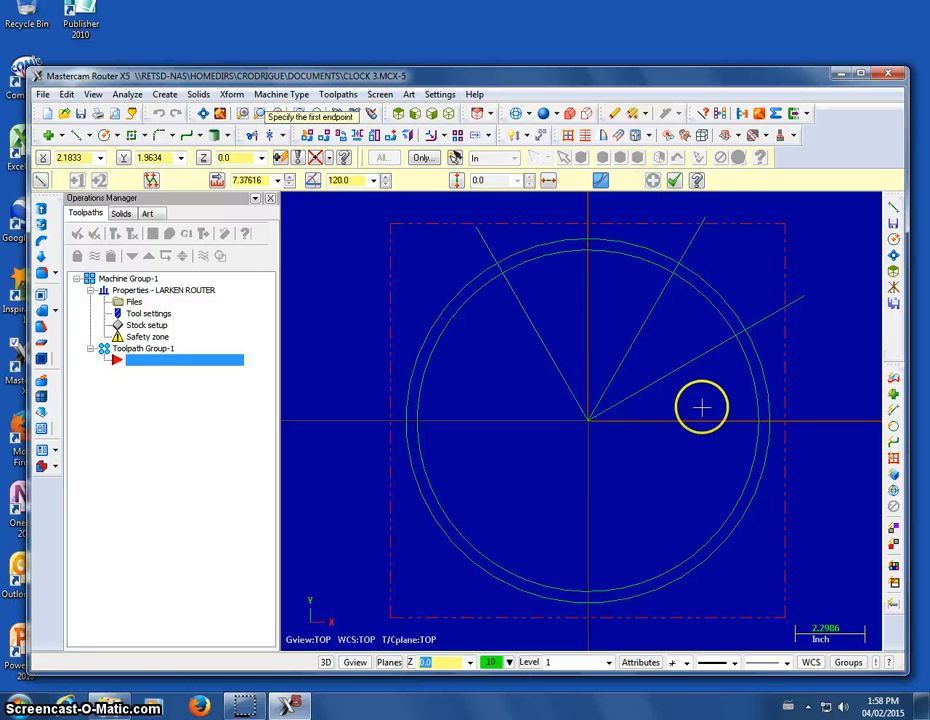
- Add the remaining lines from the origin at 30-degree spacing, skipping the horizontal and vertical axes, and save the file
{"action": "left_click", "coordinate": [498, 519]}
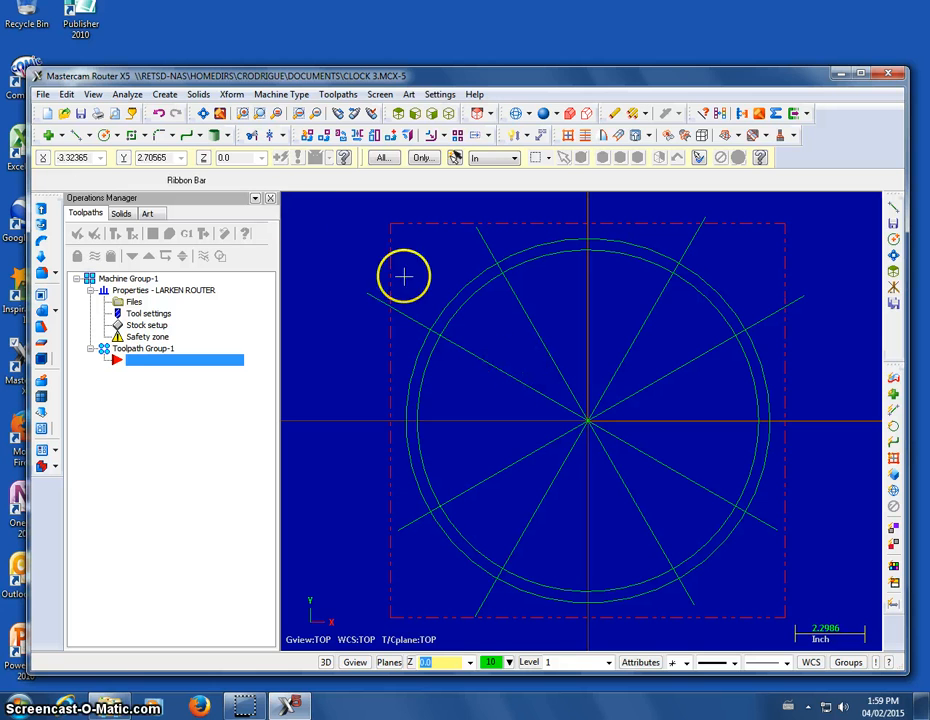
{"action": "left_click", "coordinate": [83, 115]}
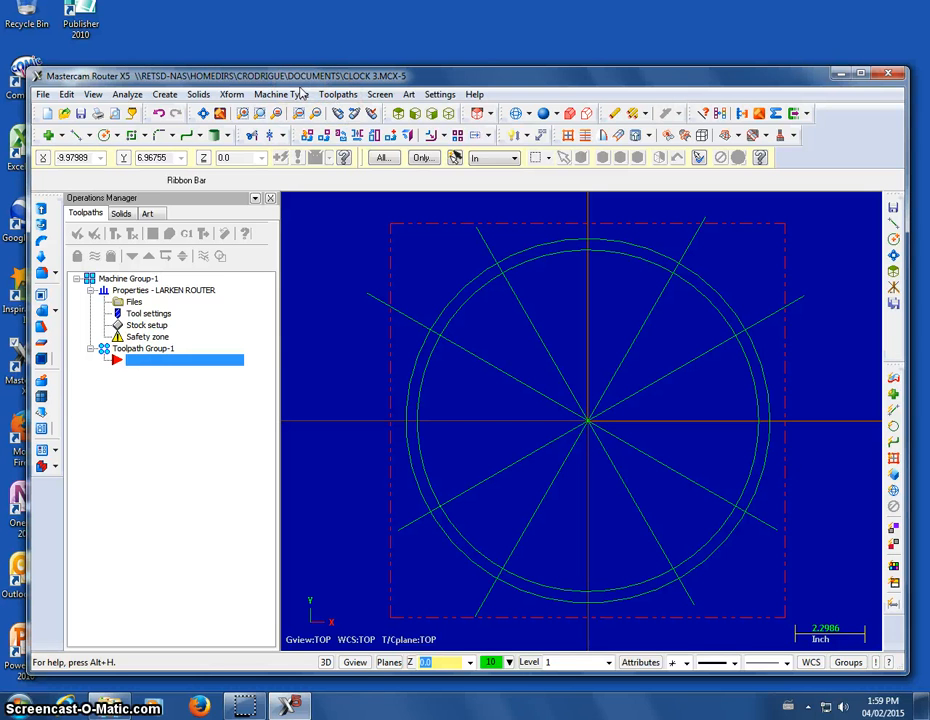
- Start creating letters and choose the TrueType font Petrucci in Regular style
{"action": "left_click", "coordinate": [166, 95]}
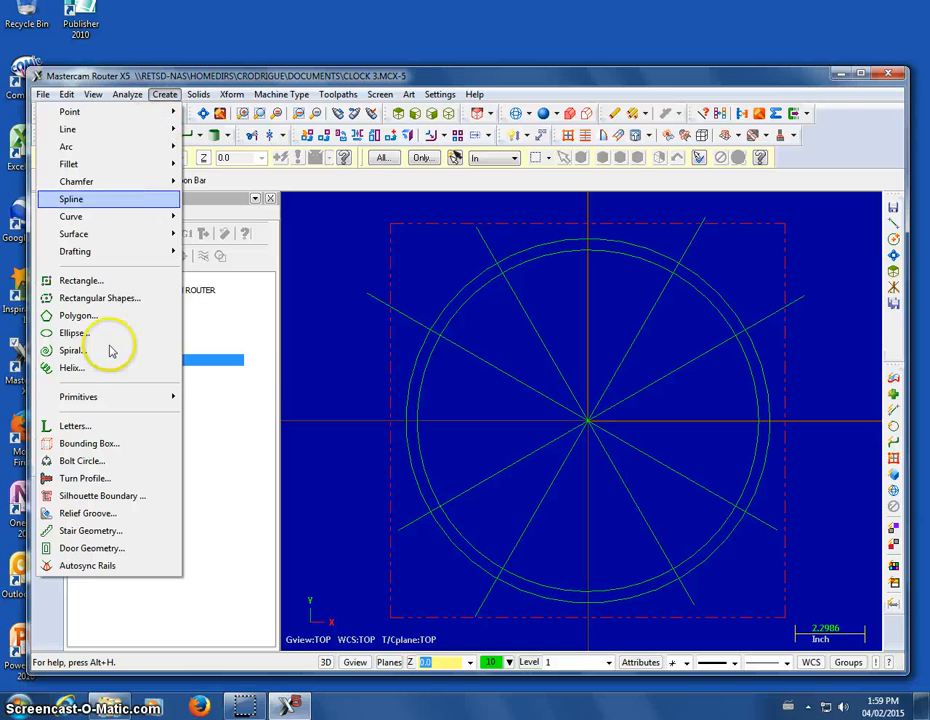
{"action": "left_click", "coordinate": [76, 426]}
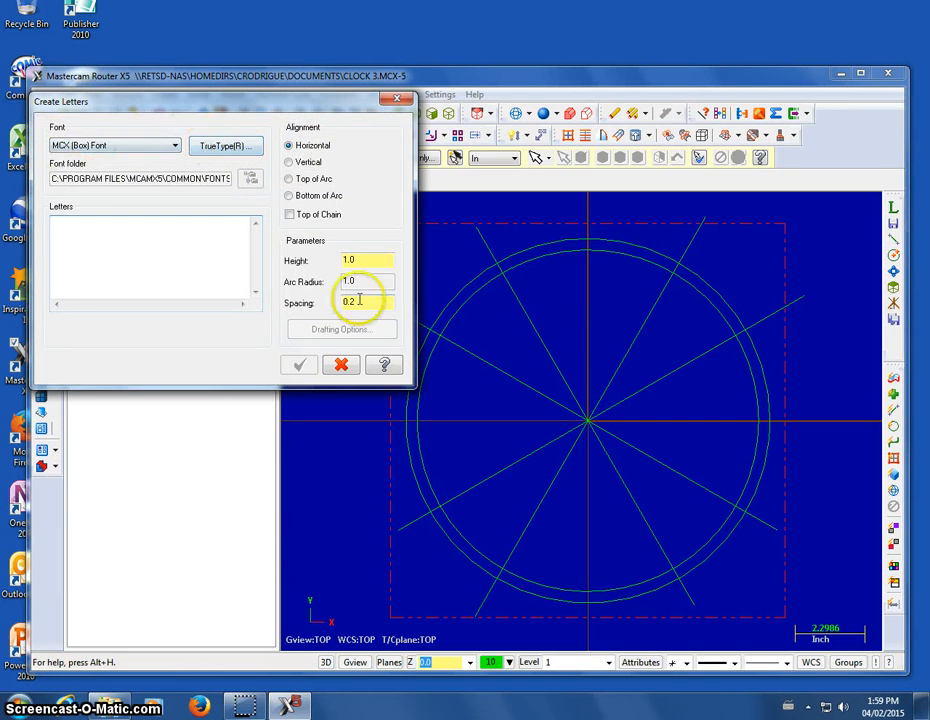
{"action": "left_click_drag", "start_coordinate": [157, 108], "coordinate": [125, 71]}
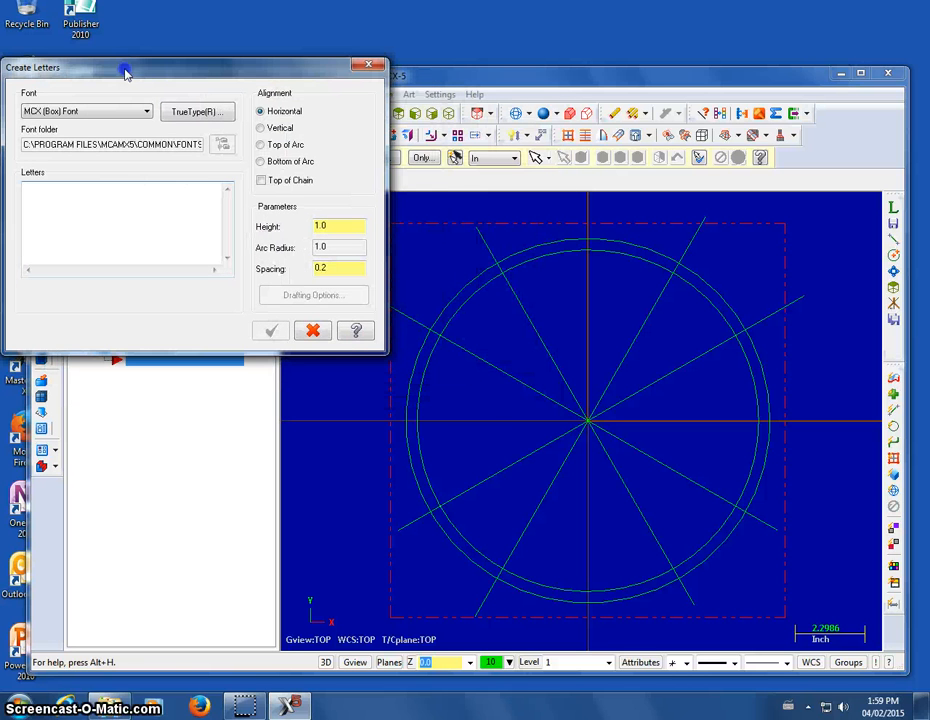
{"action": "left_click", "coordinate": [193, 118]}
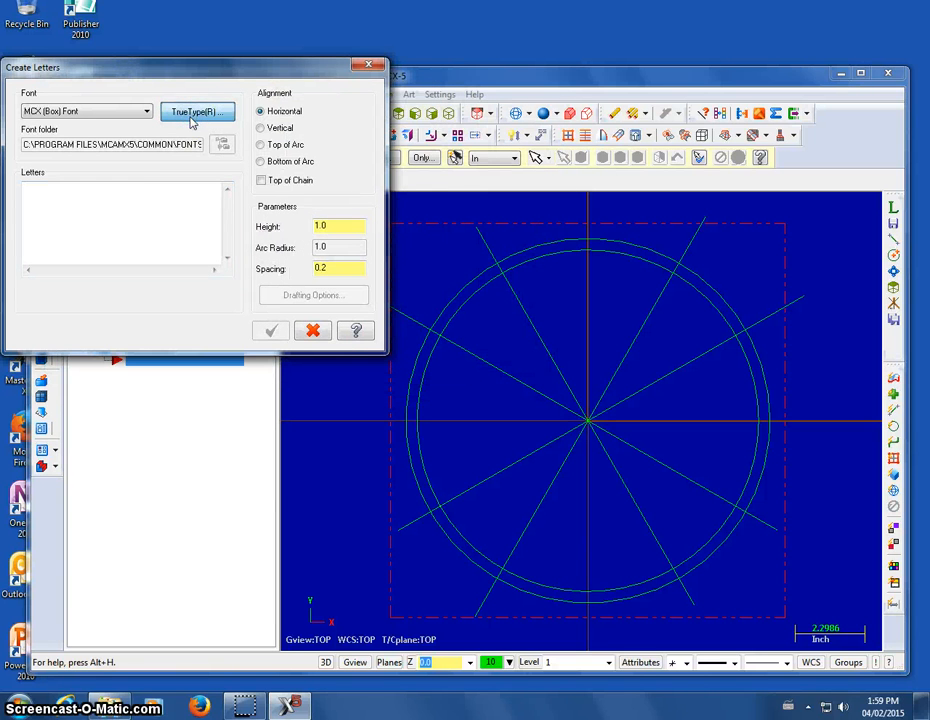
{"action": "left_click_drag", "start_coordinate": [166, 115], "coordinate": [170, 153]}
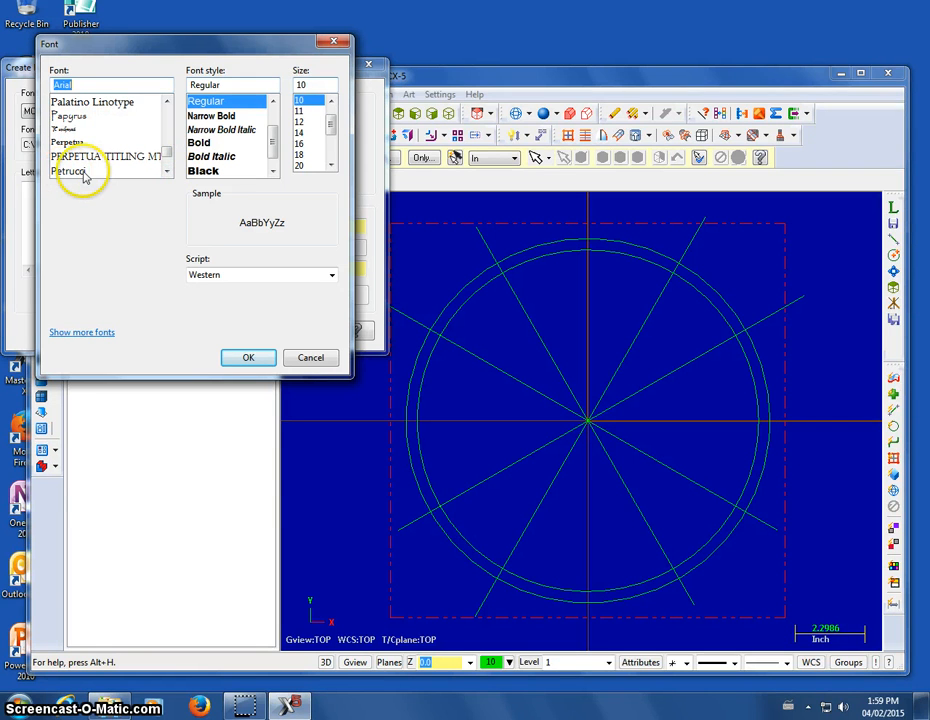
{"action": "left_click", "coordinate": [80, 172]}
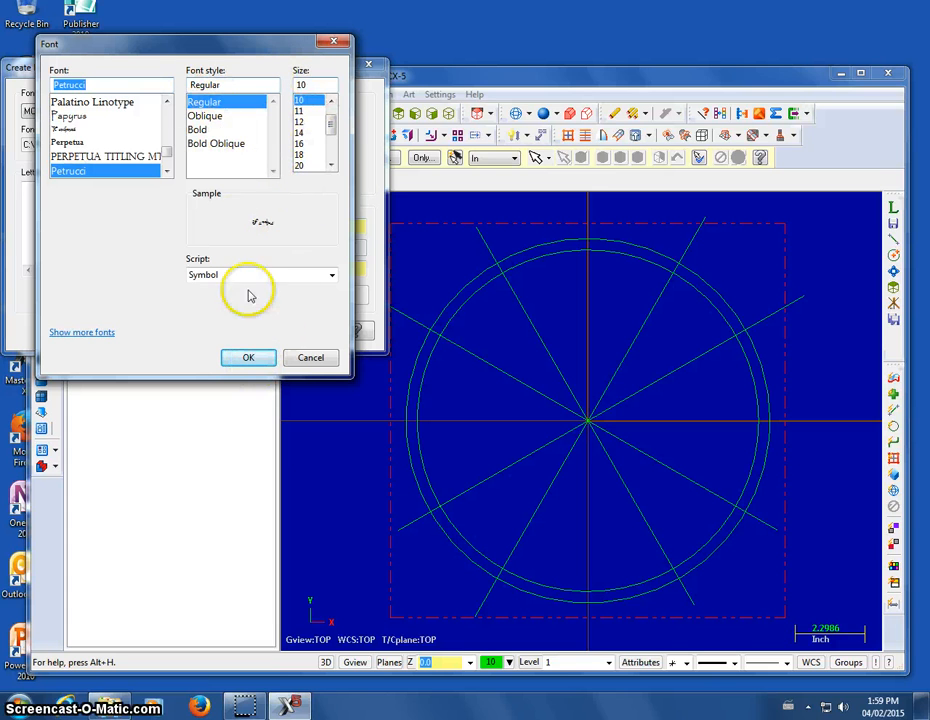
{"action": "left_click", "coordinate": [244, 357]}
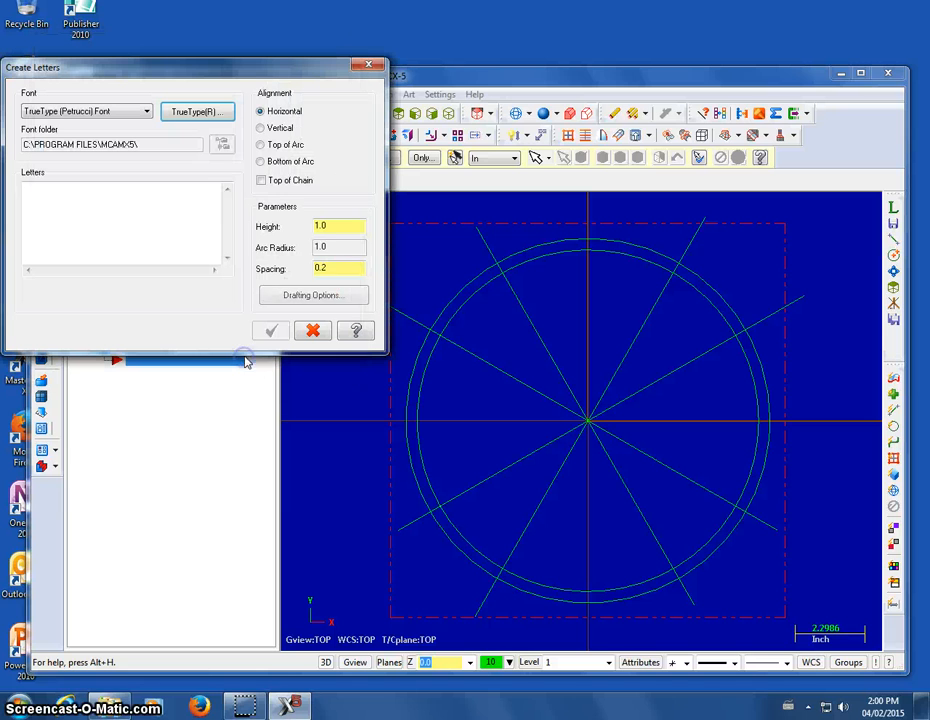
- Set the letter height to 0.8 in, enter the text 12 and accept the lettering for placement
{"action": "left_click", "coordinate": [338, 223]}
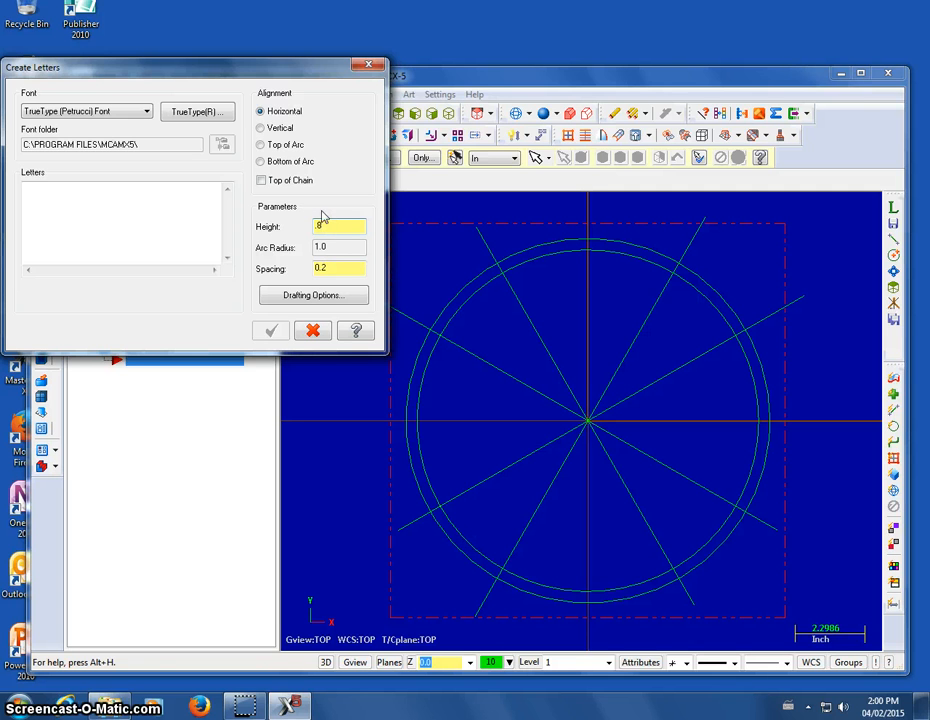
{"action": "left_click", "coordinate": [172, 197]}
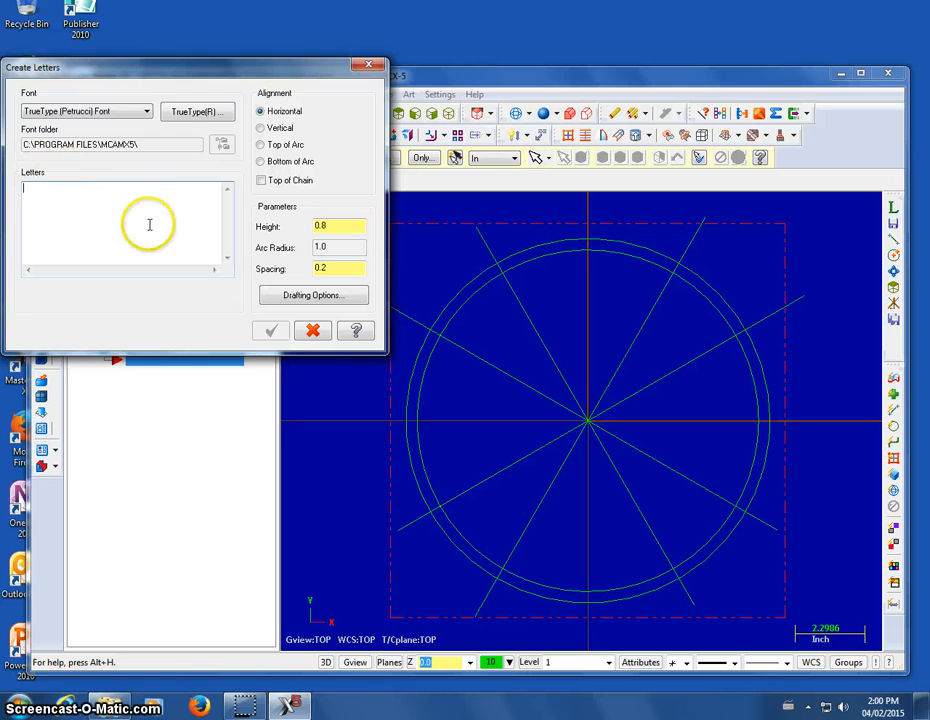
{"action": "type", "text": "12"}
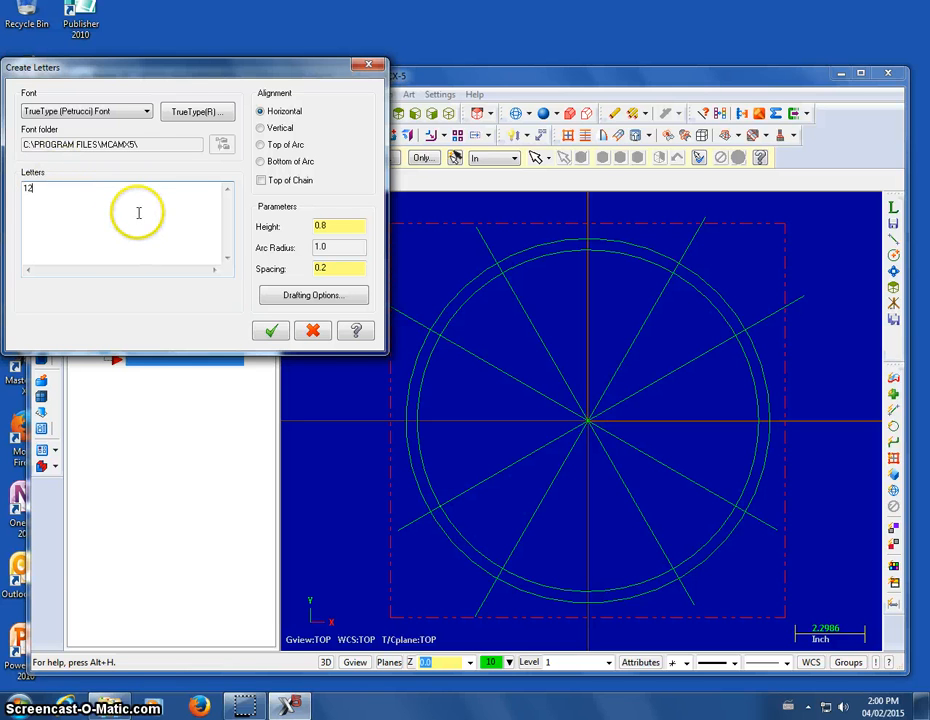
{"action": "left_click", "coordinate": [275, 331]}
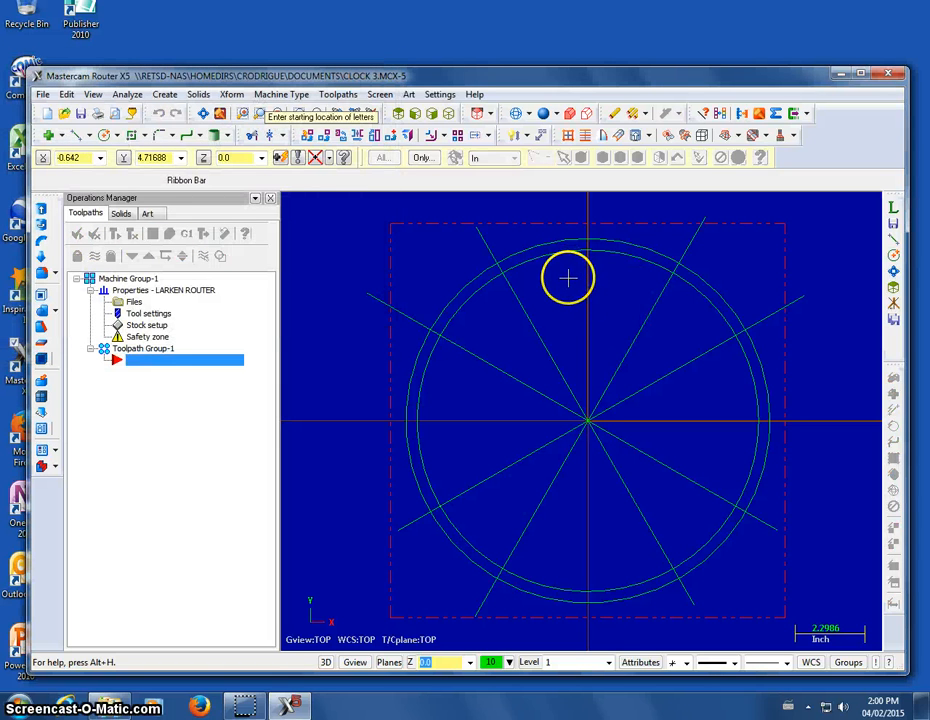